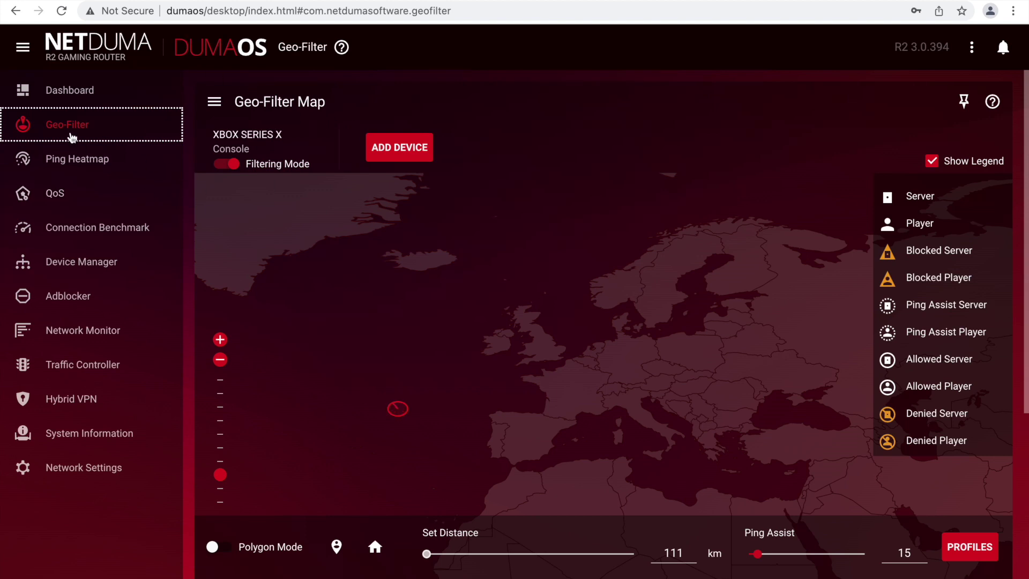
Highlight the R2 3.0.394 firmware version shown in the DumaOS header
mouse_move(206, 166)
left_click_drag(898, 54, 952, 51)
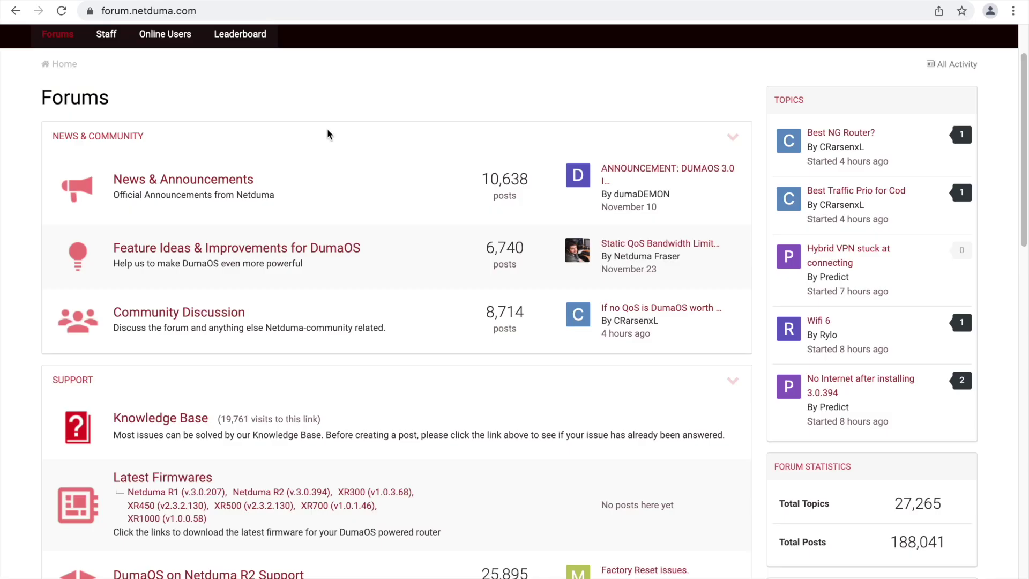
Open the 'NEW R2 FIRMWARE: 3.0.394' announcement from the forum's Latest Firmwares list
scroll(140, 257, "down", 3)
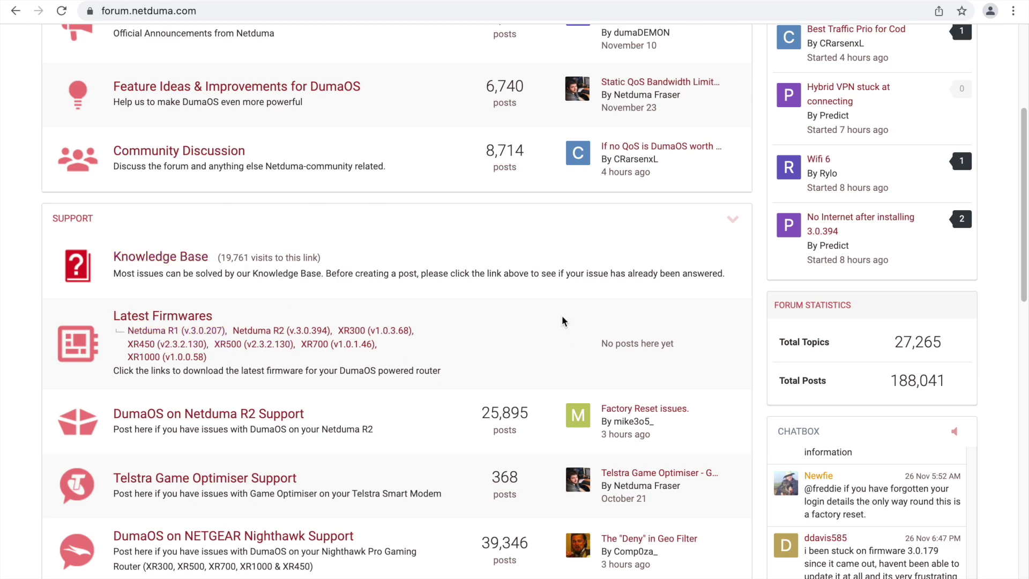
scroll(423, 343, "down", 1)
scroll(412, 398, "down", 1)
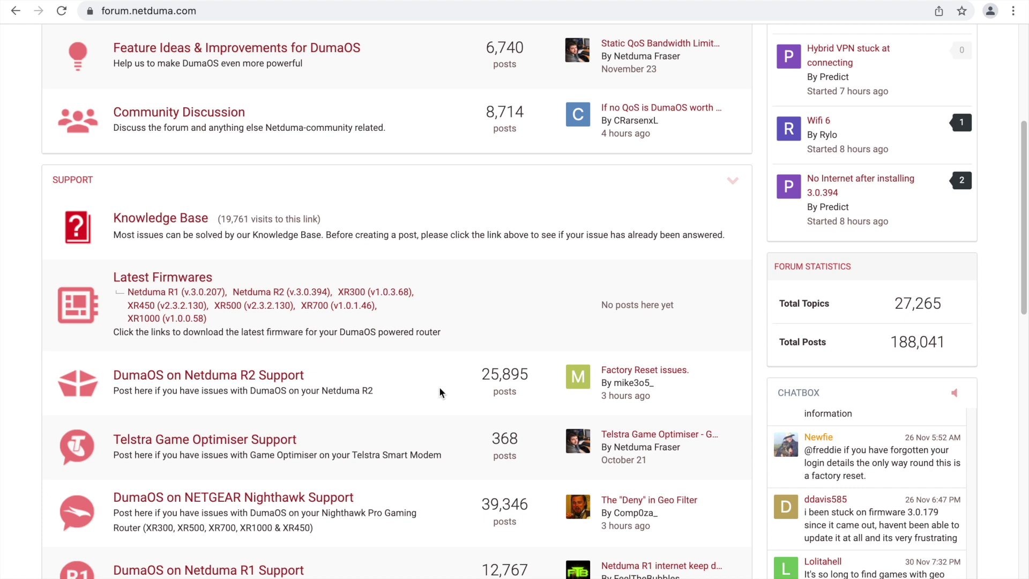
left_click(276, 298)
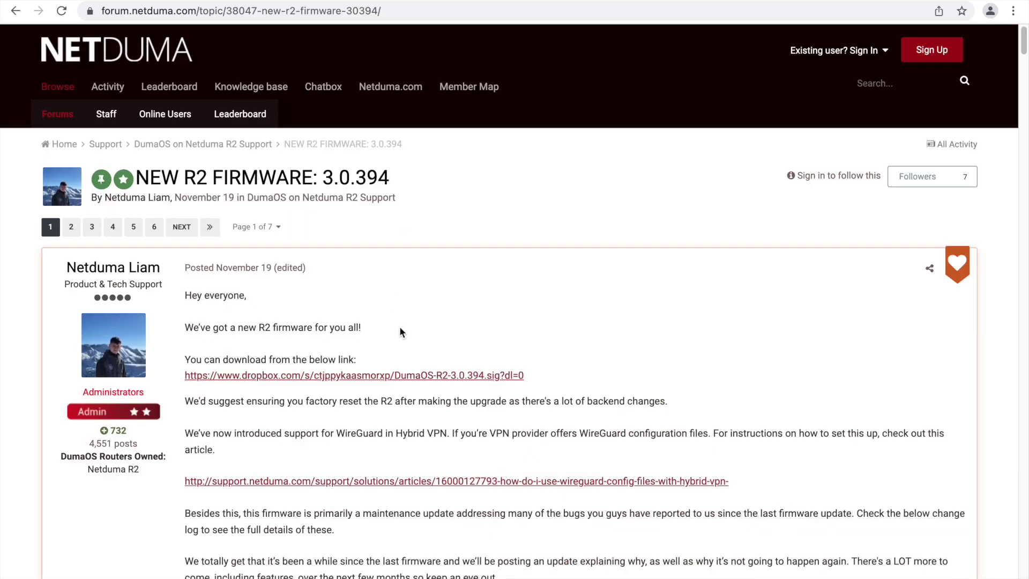
Read through the 3.0.394 change log, then return to the DumaOS Geo-Filter page
scroll(400, 327, "down", 2)
scroll(397, 325, "down", 1)
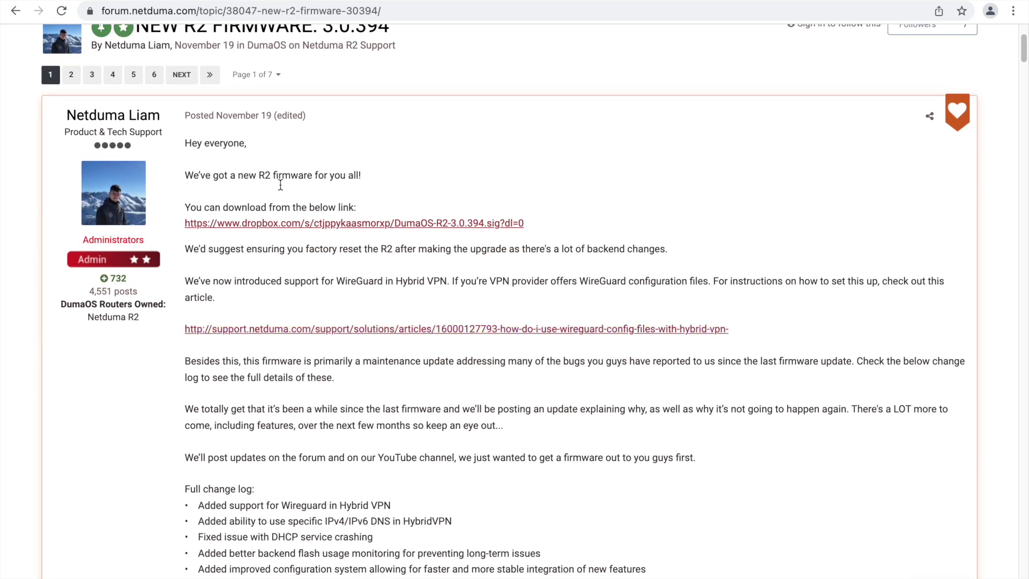
scroll(358, 396, "down", 5)
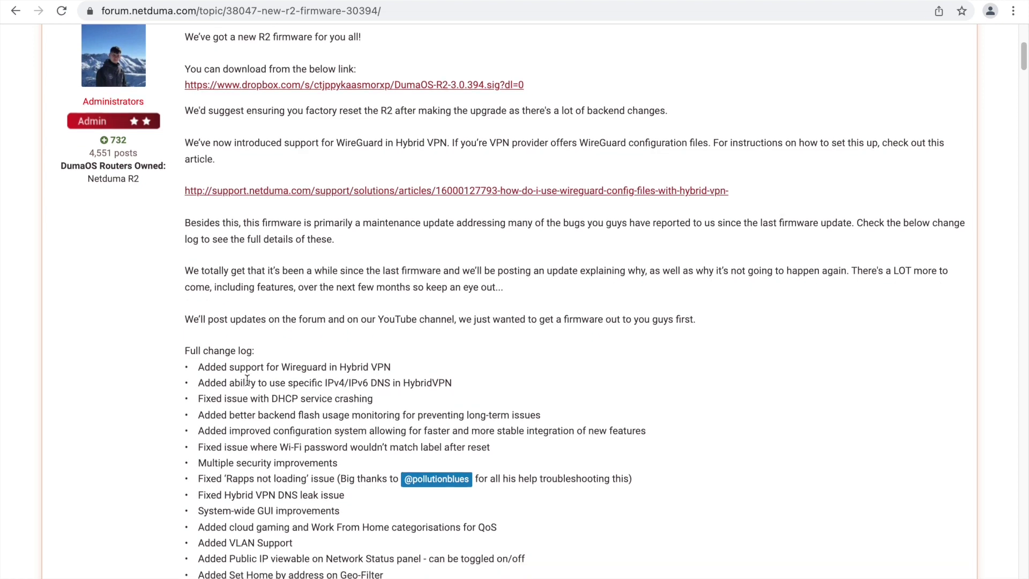
scroll(290, 377, "down", 3)
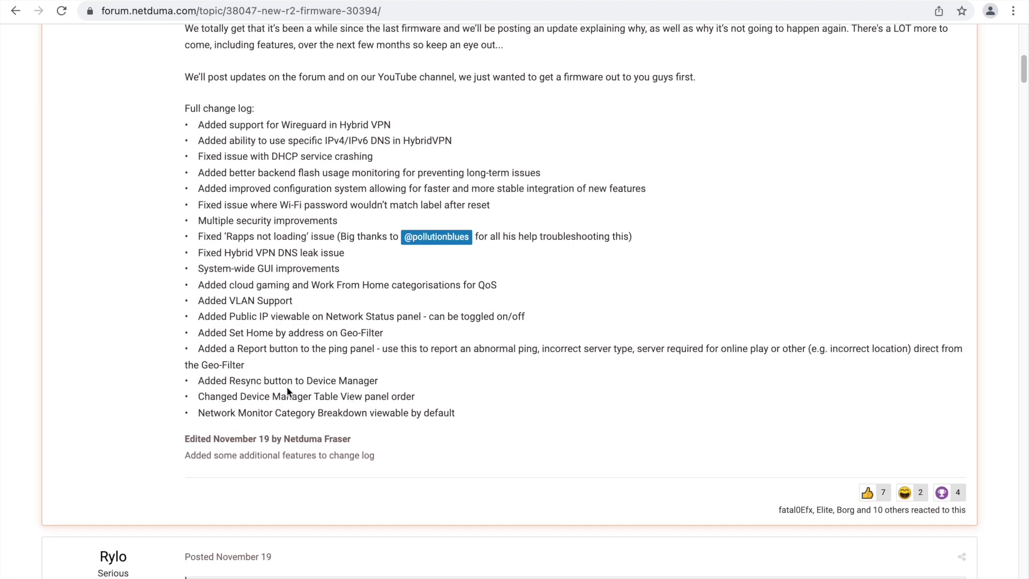
scroll(292, 383, "up", 5)
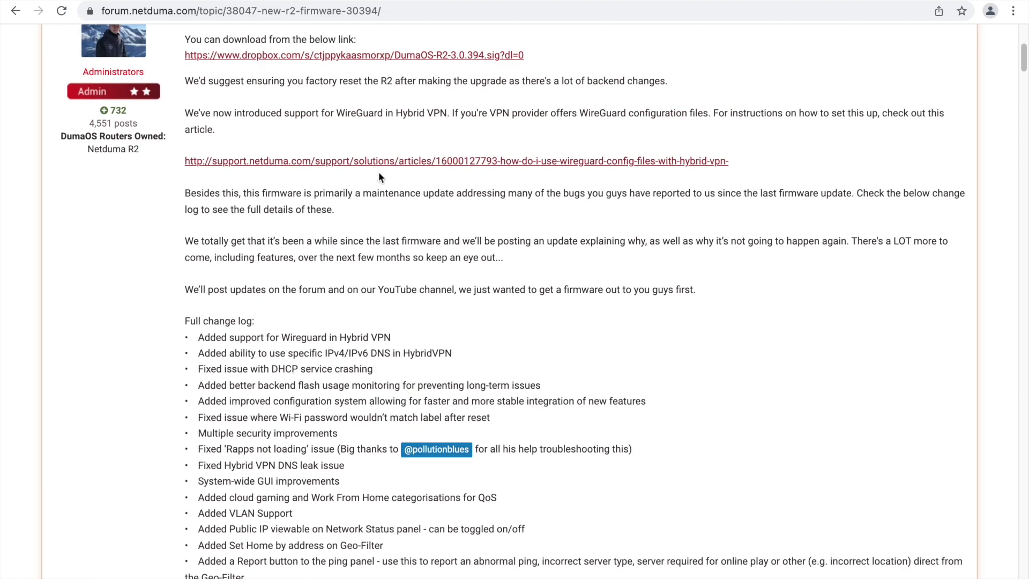
scroll(336, 209, "up", 2)
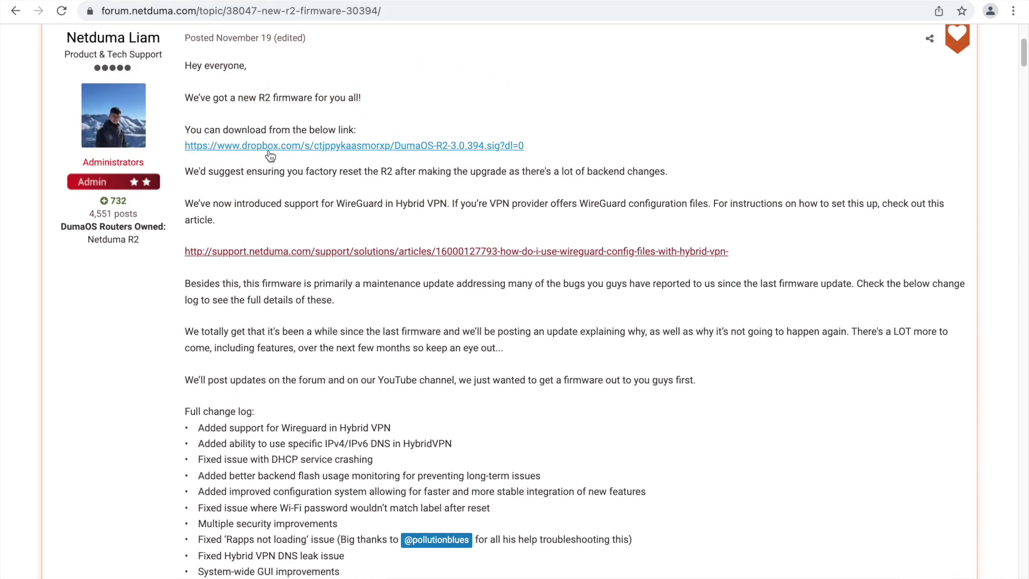
left_click(133, 0)
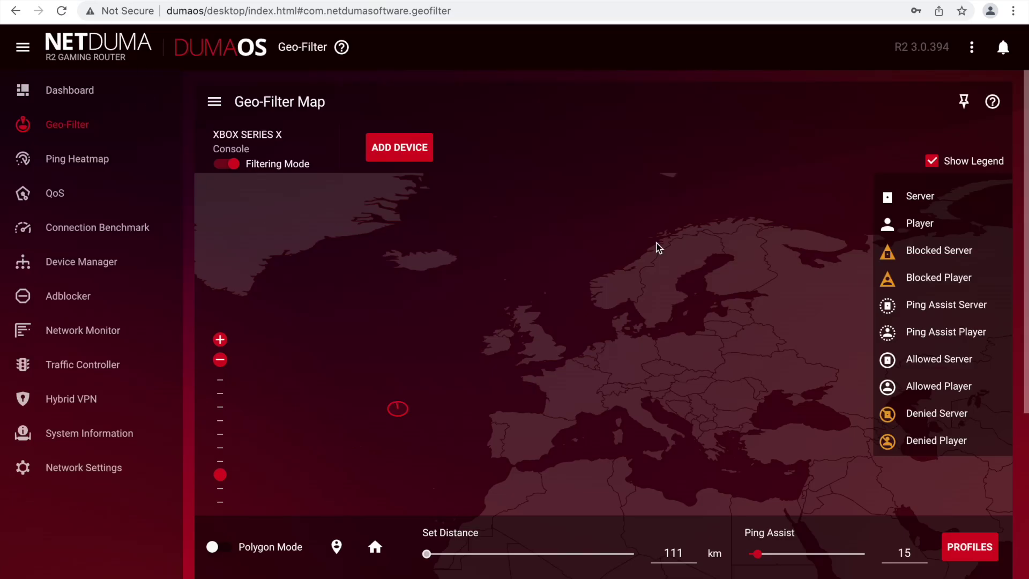
Check for an R2 firmware update using Update in the settings menu
left_click(972, 51)
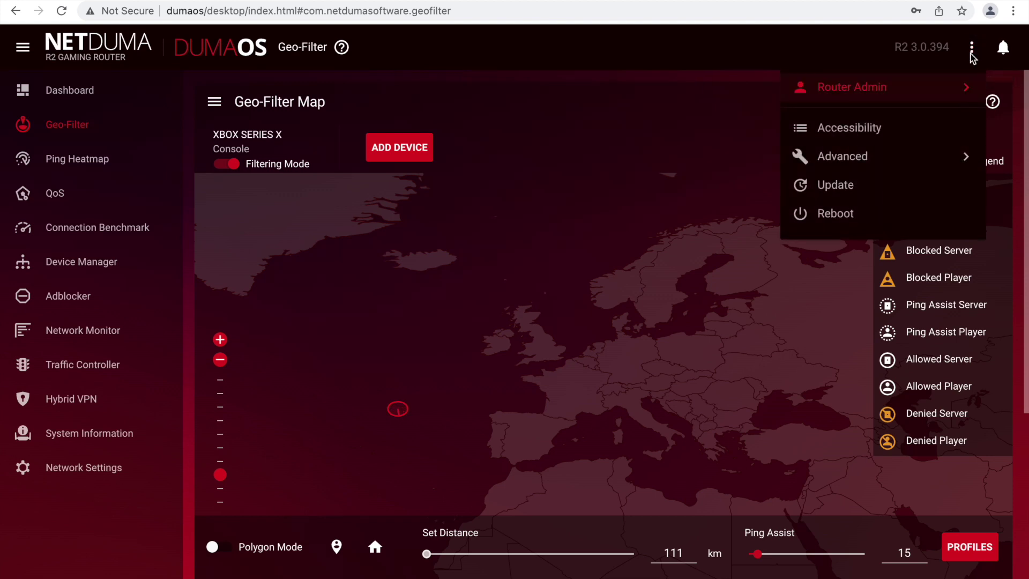
left_click(833, 183)
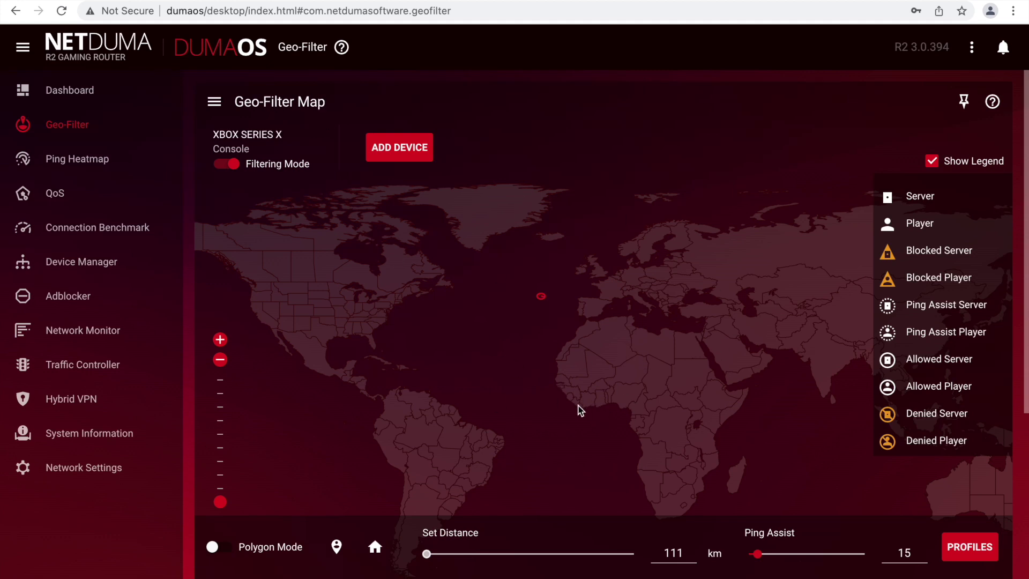
left_click(215, 108)
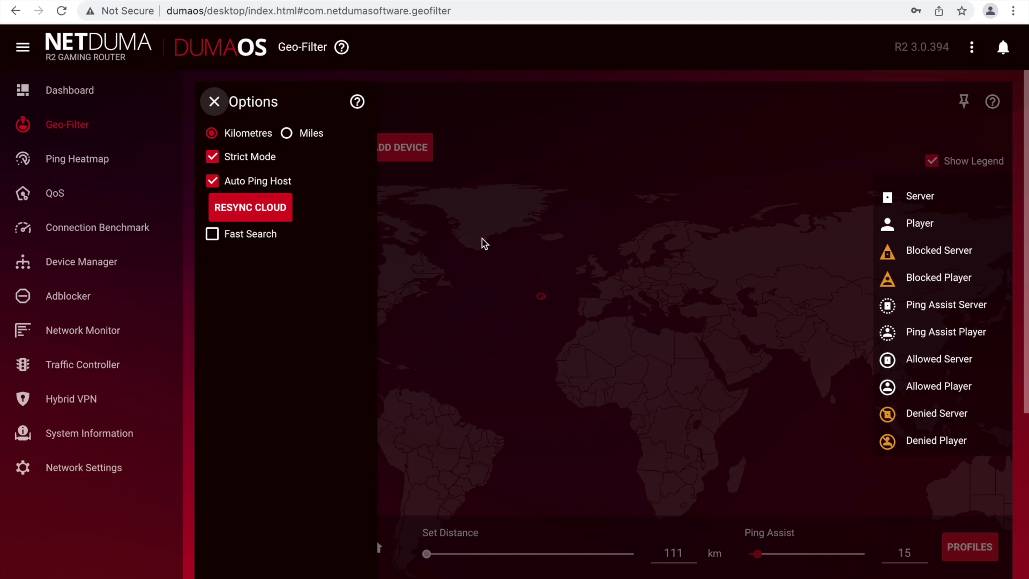
left_click(357, 103)
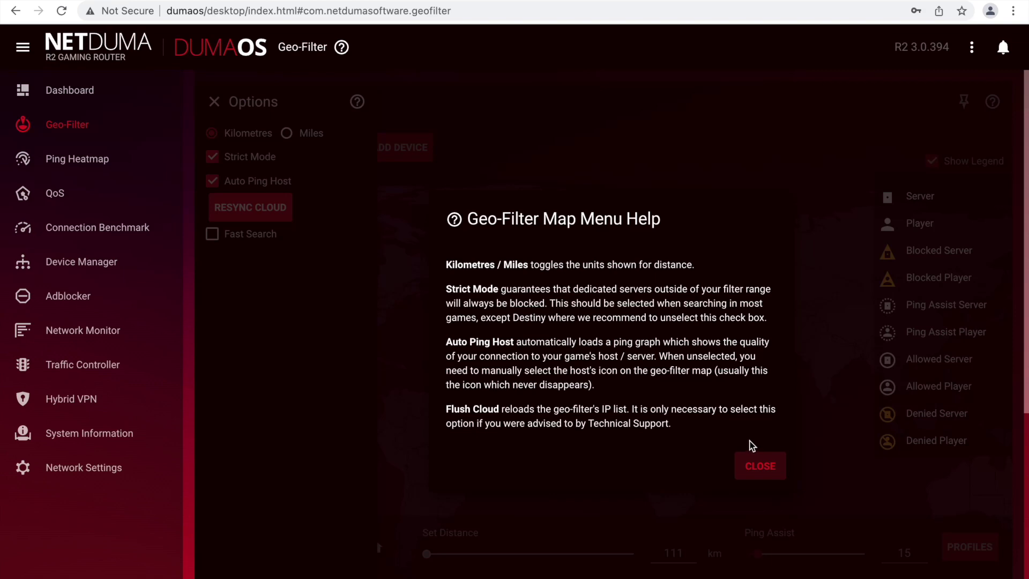
left_click(760, 468)
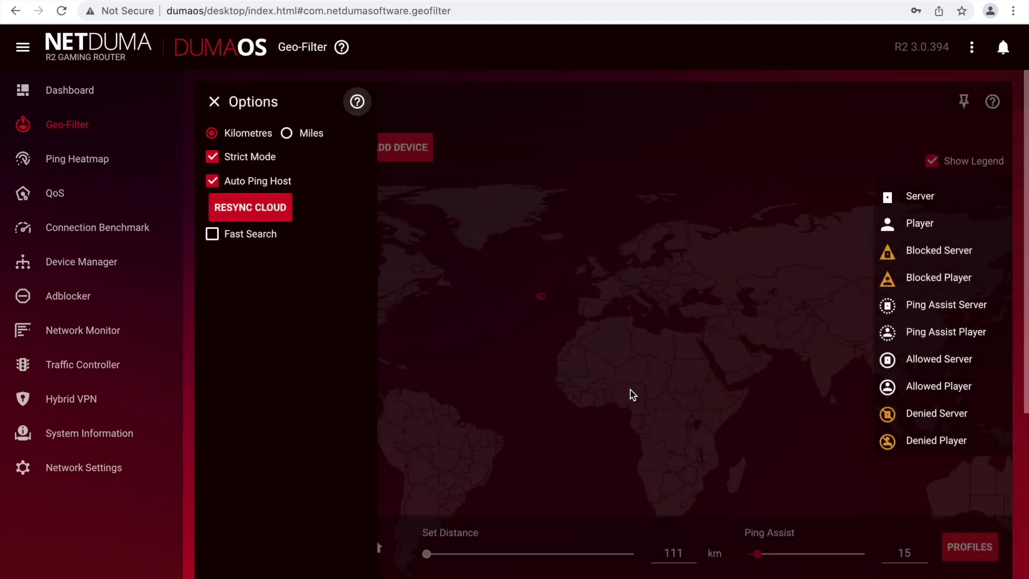
left_click(572, 300)
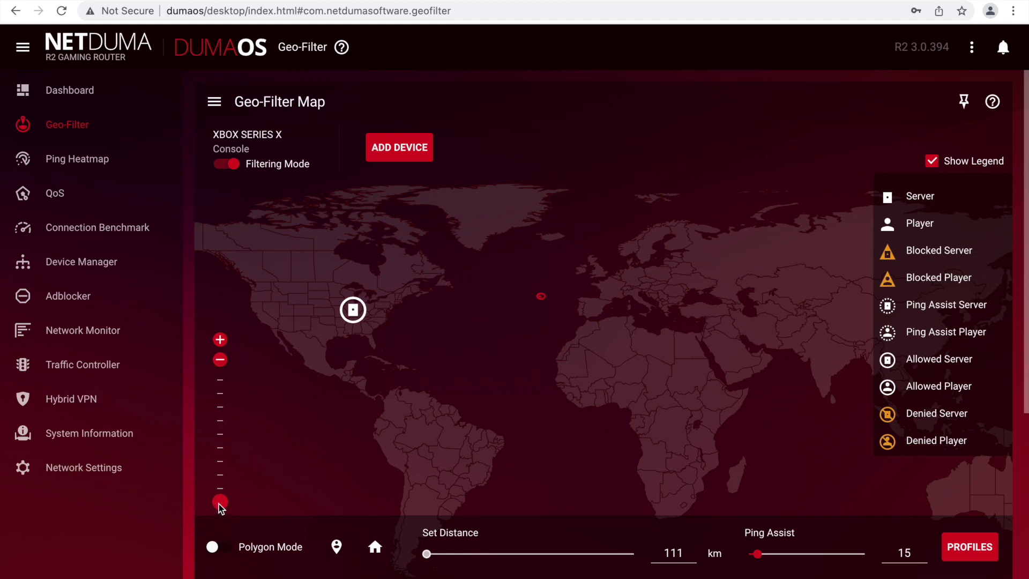
Zoom the map in, turn Polygon Mode on, and dismiss its tutorial and feature tour
left_click(220, 339)
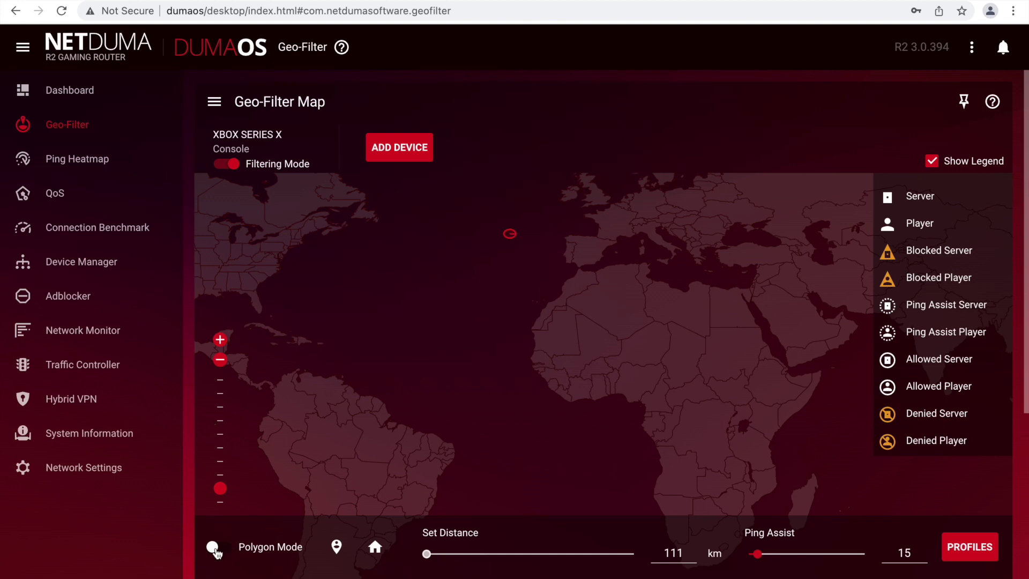
scroll(381, 301, "up", 1)
scroll(380, 301, "down", 2)
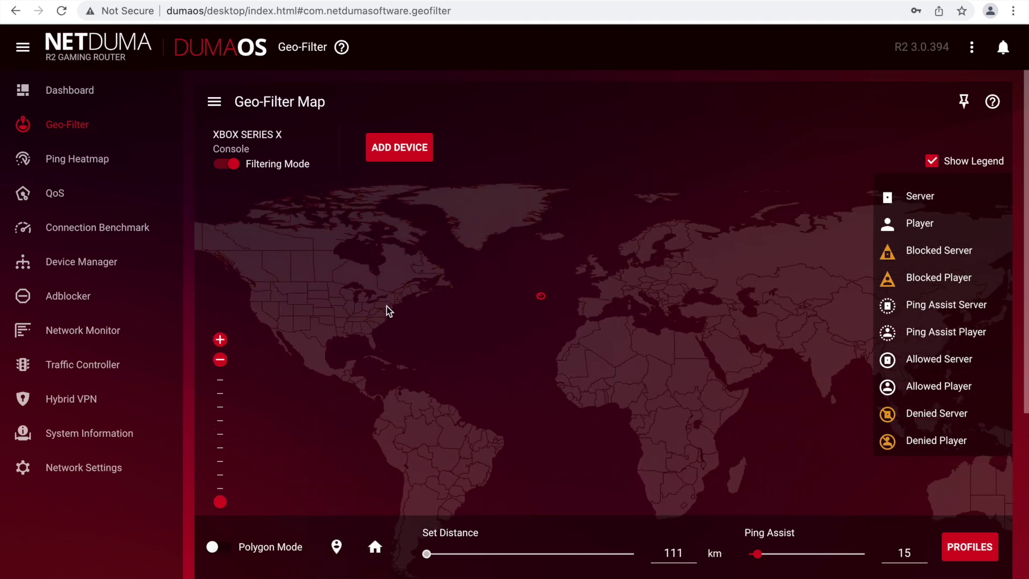
left_click(217, 548)
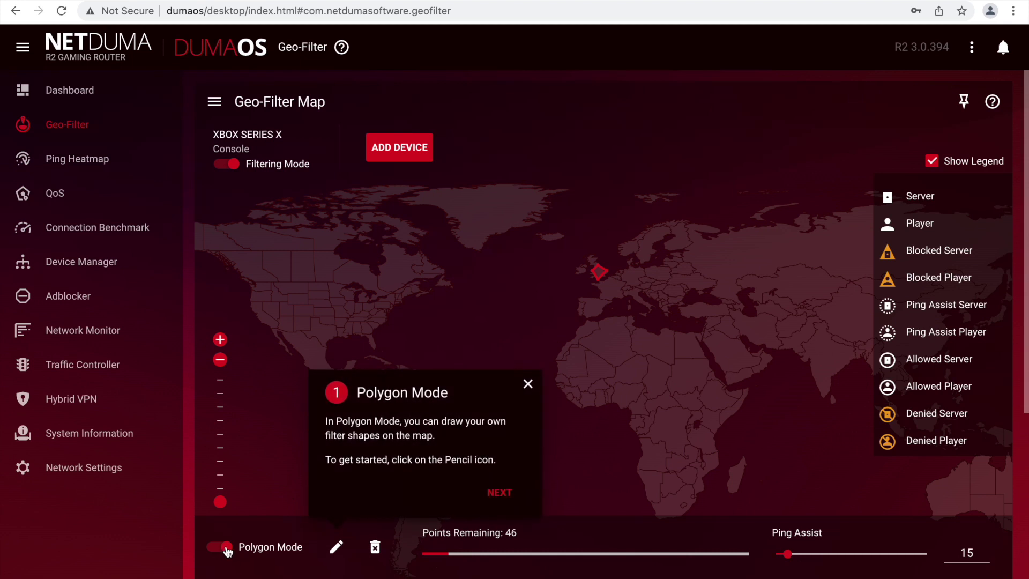
left_click(225, 548)
left_click(226, 548)
left_click(528, 383)
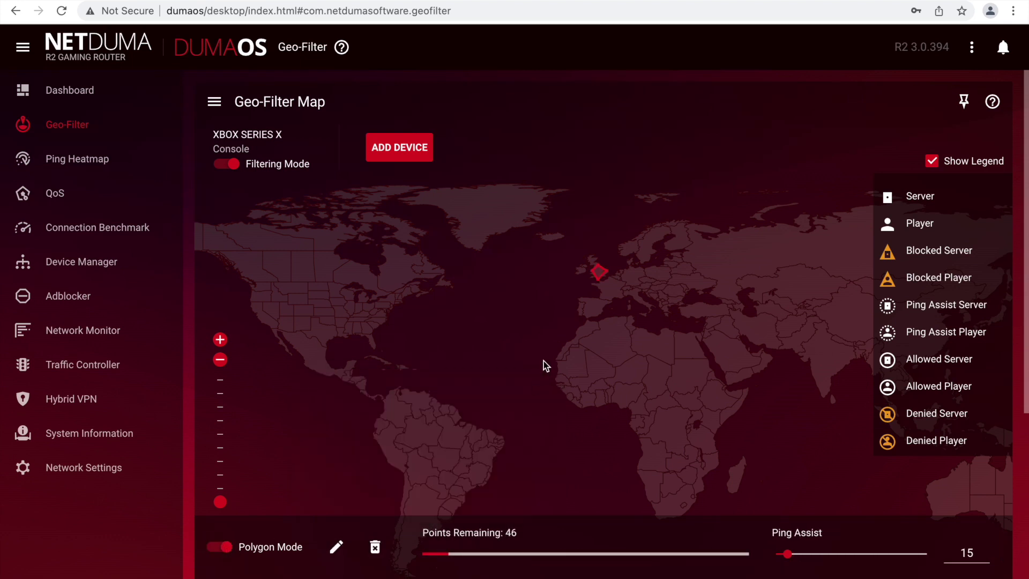
left_click(375, 546)
Delete the old Europe polygon and draw points off Scotland, Norway, France and Portugal
left_click(598, 274)
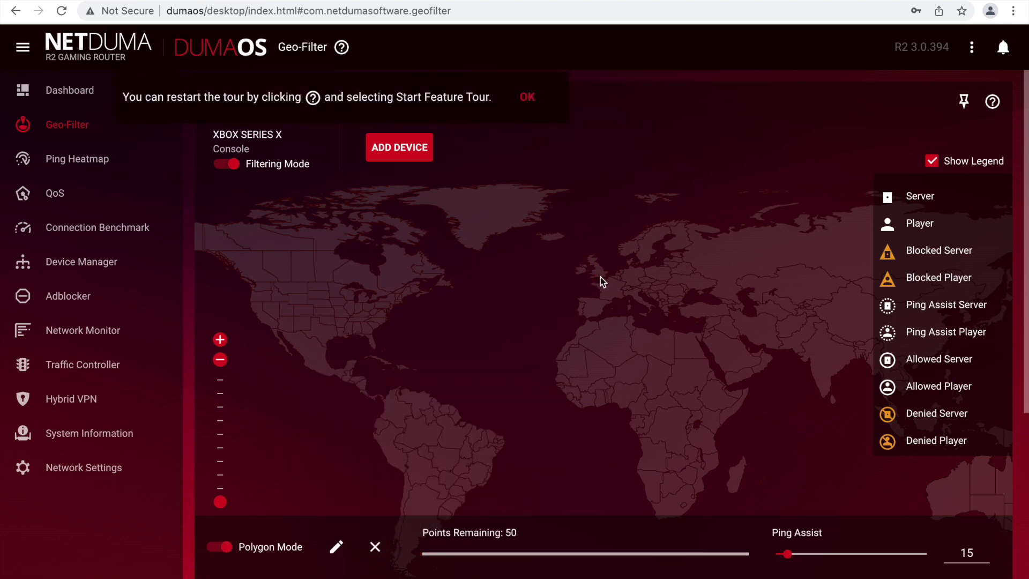
left_click(336, 547)
left_click(557, 253)
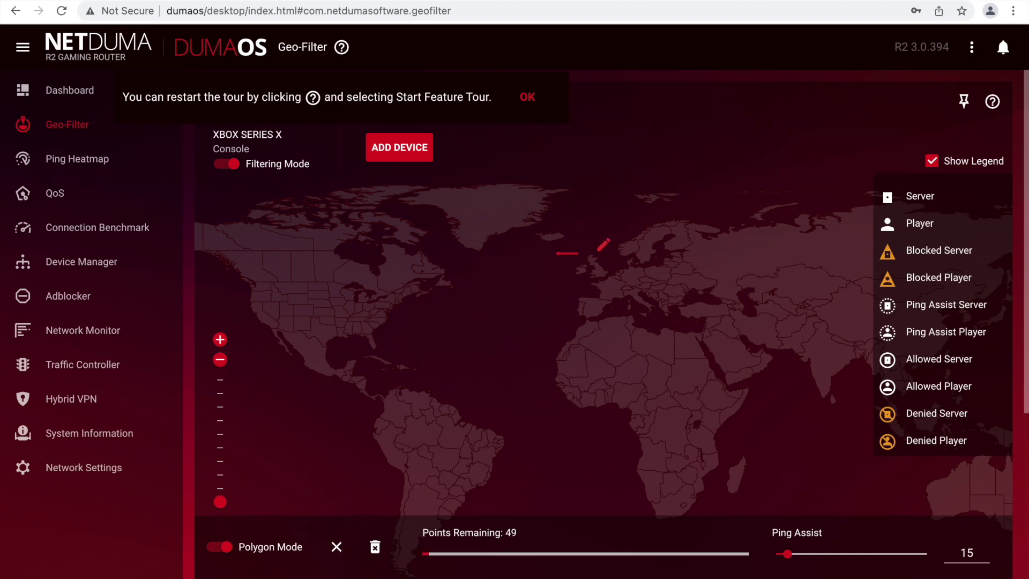
left_click(613, 250)
left_click(622, 286)
left_click(549, 308)
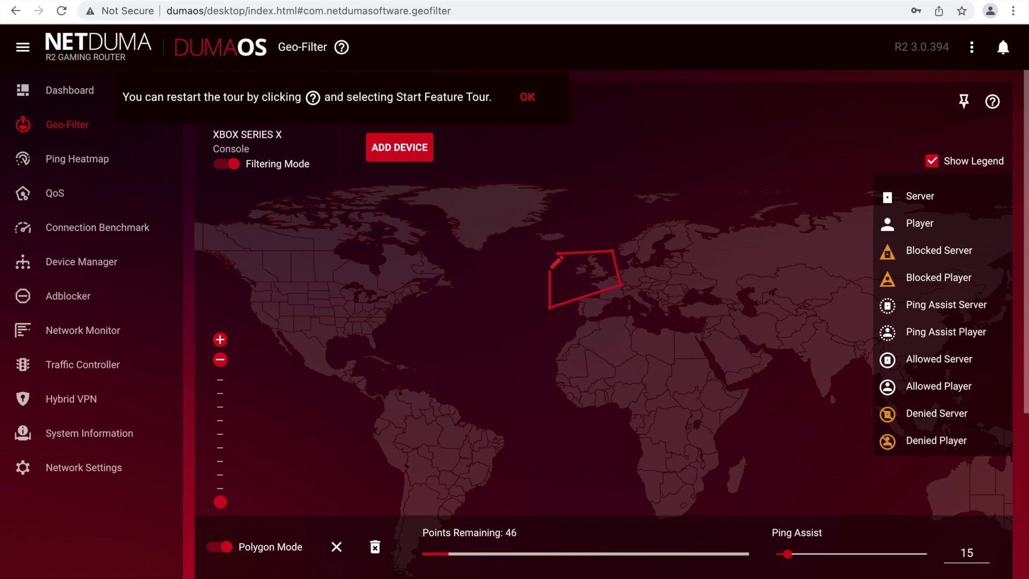
left_click(557, 253)
Extend the polygon into the Mediterranean, then clear it and switch Polygon Mode off
left_click(549, 309)
left_click(622, 326)
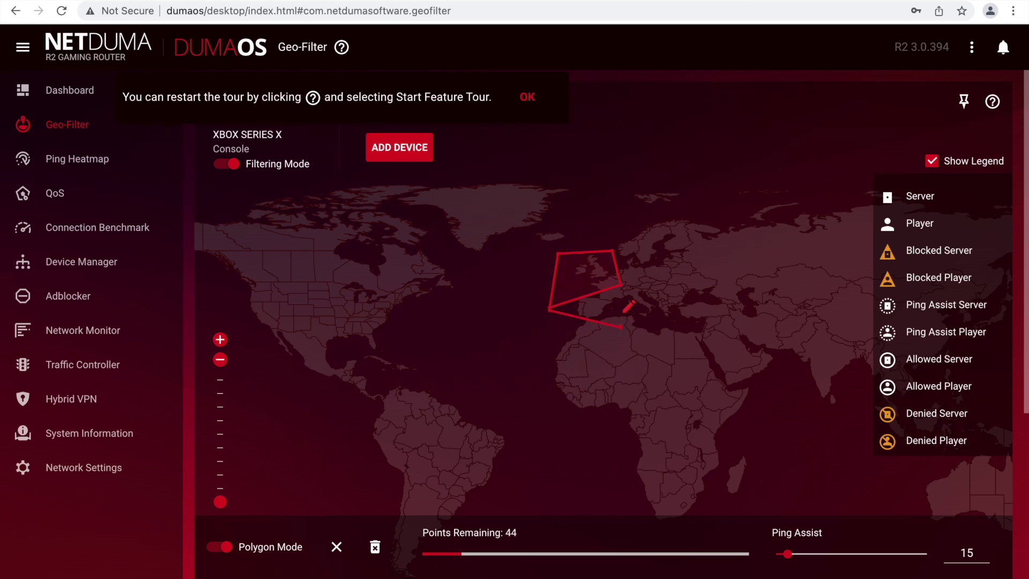
left_click(622, 329)
left_click(610, 250)
left_click(375, 546)
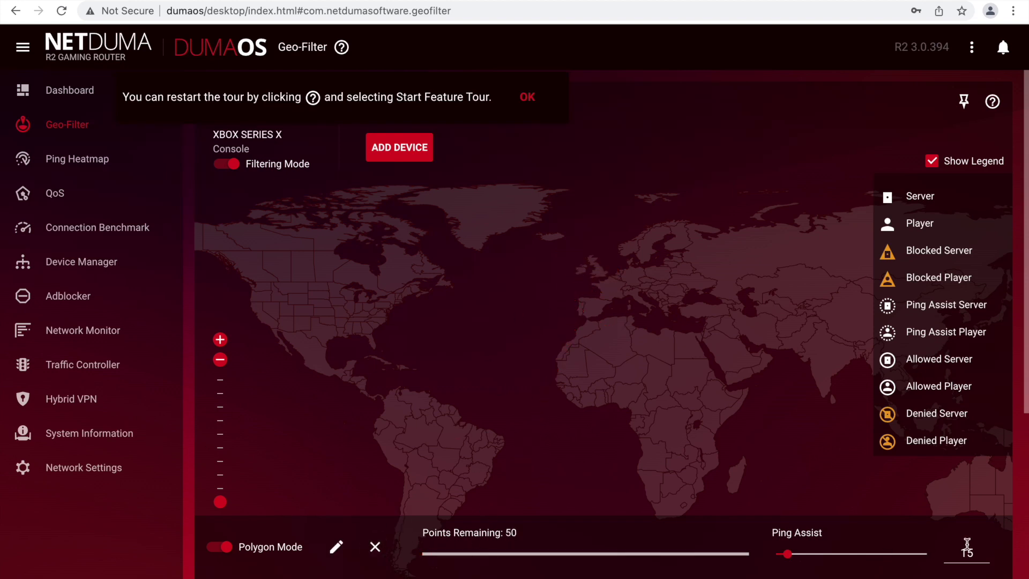
left_click(247, 551)
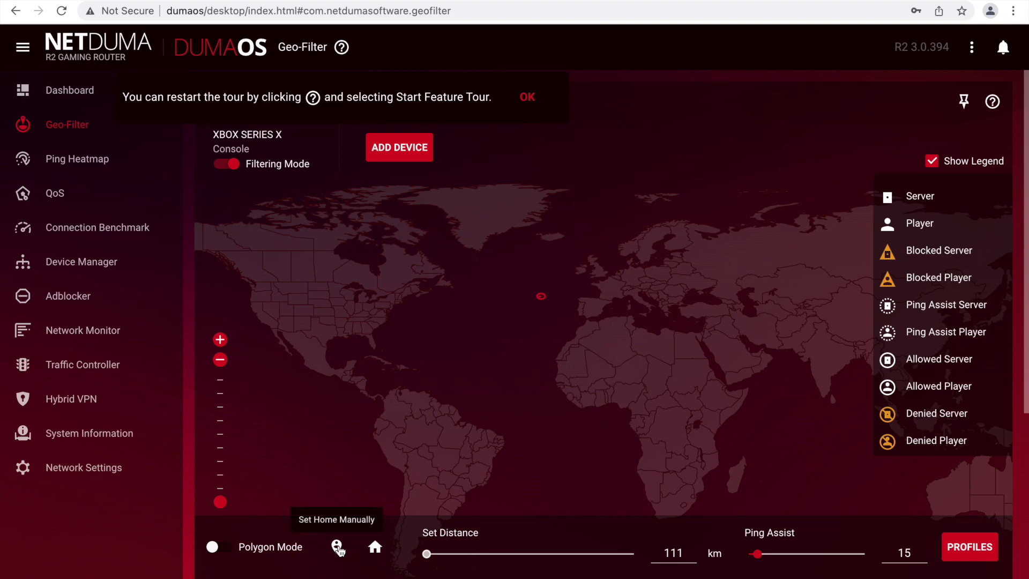
left_click(337, 547)
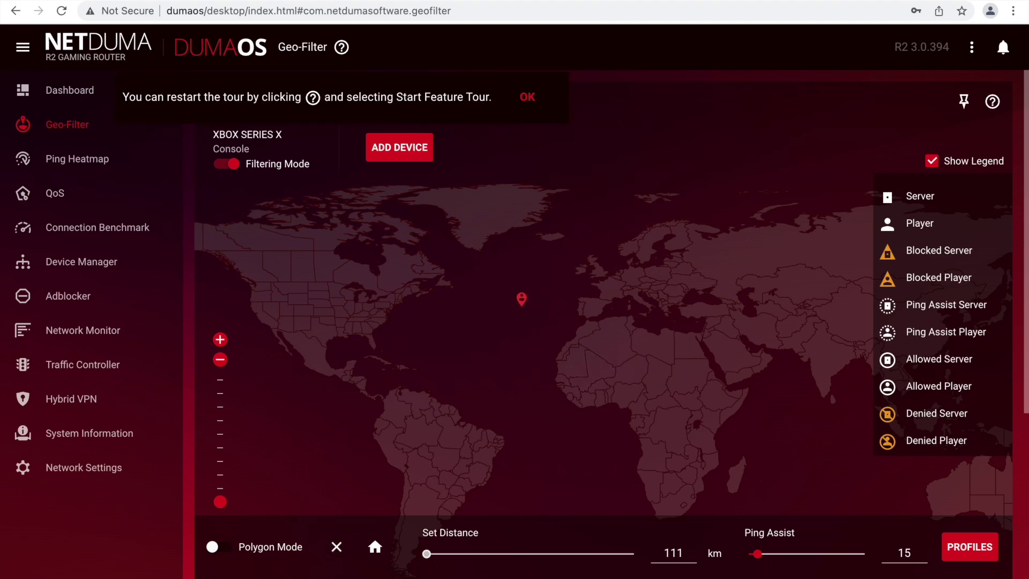
left_click(521, 305)
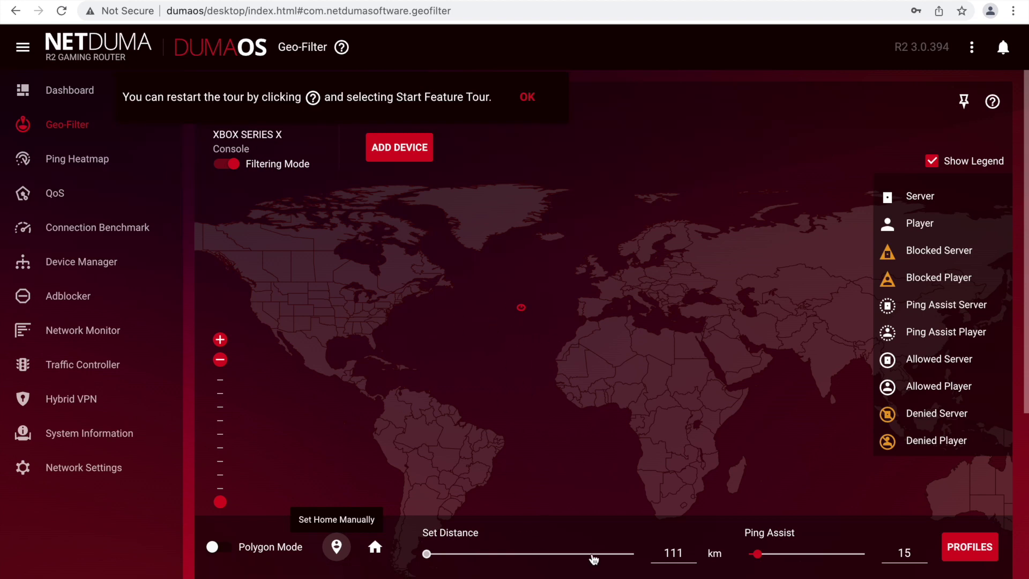
double_click(688, 552)
type("1")
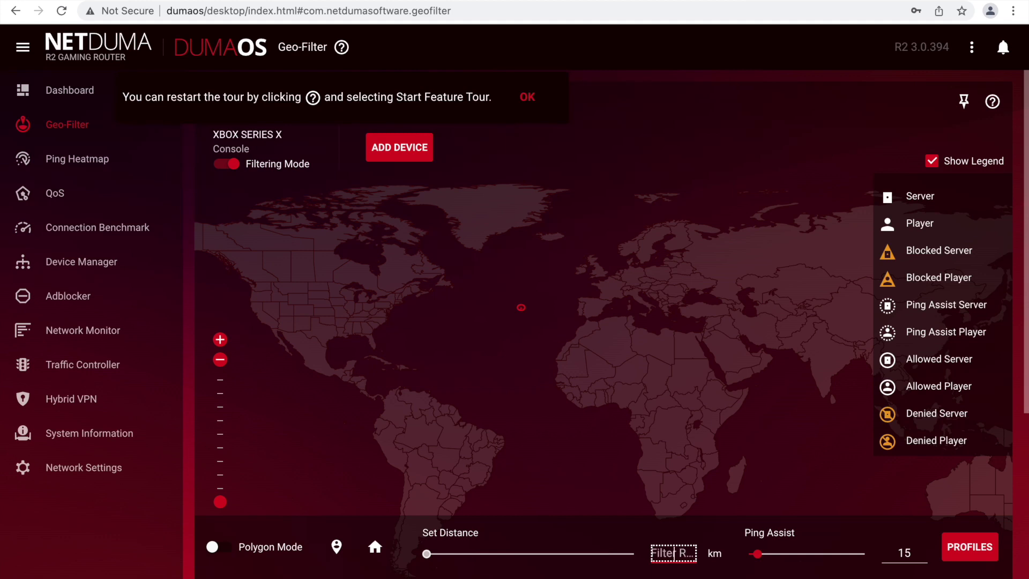
type("11")
left_click(861, 531)
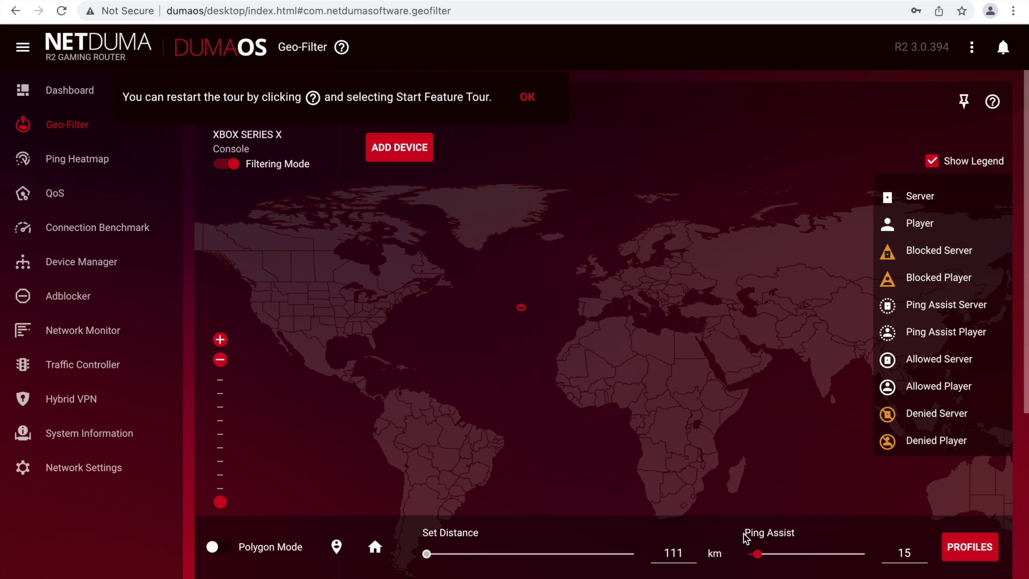
left_click_drag(748, 536, 816, 541)
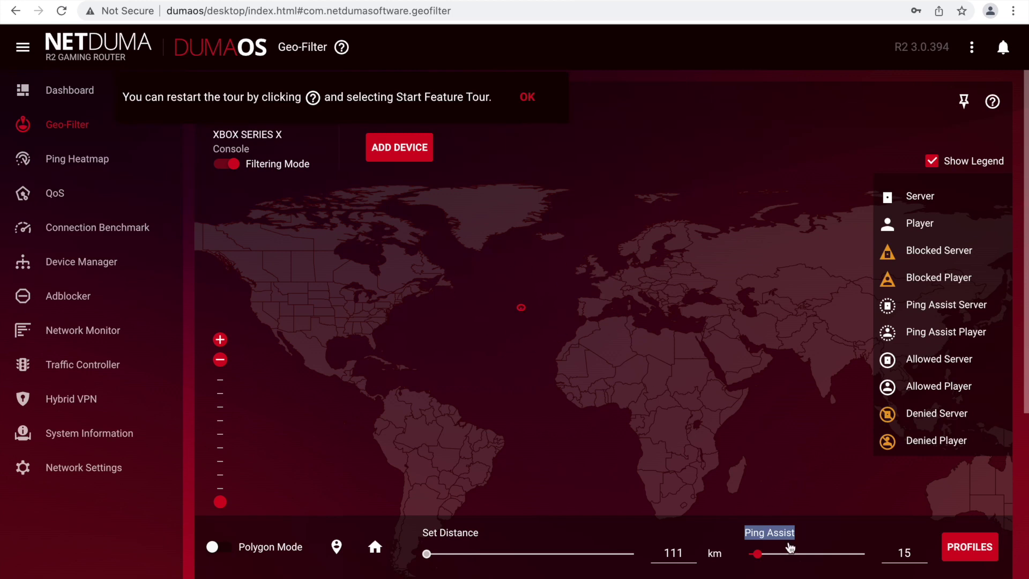
left_click(814, 532)
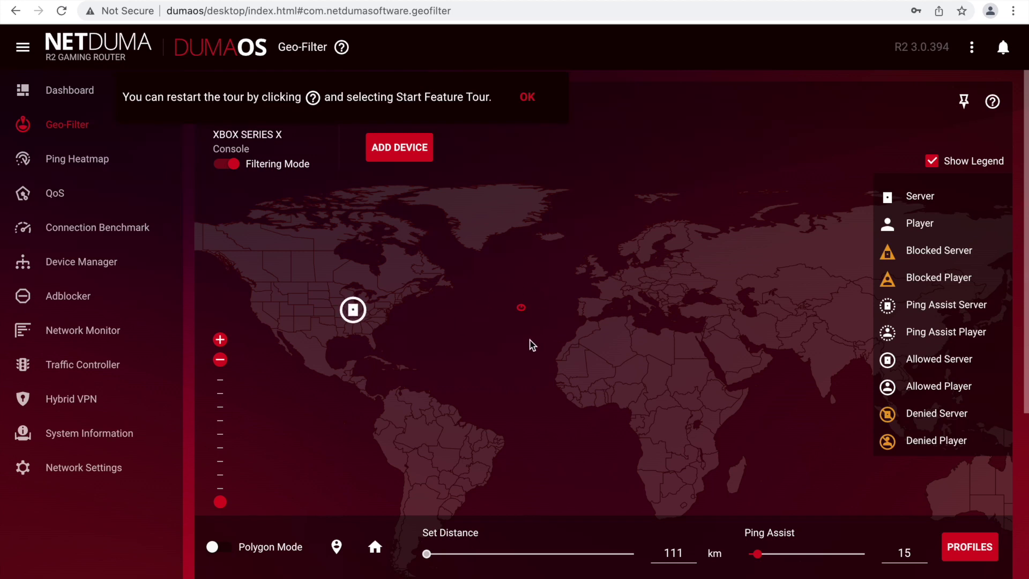
left_click(375, 547)
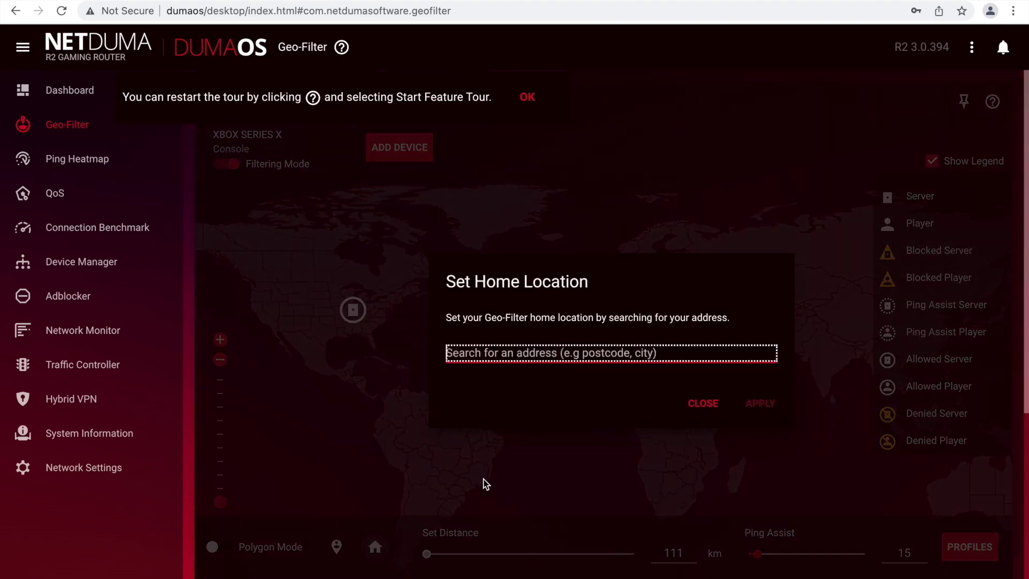
Search 'london' and apply London, England, United Kingdom as the Geo-Filter home
left_click(581, 354)
type("manch")
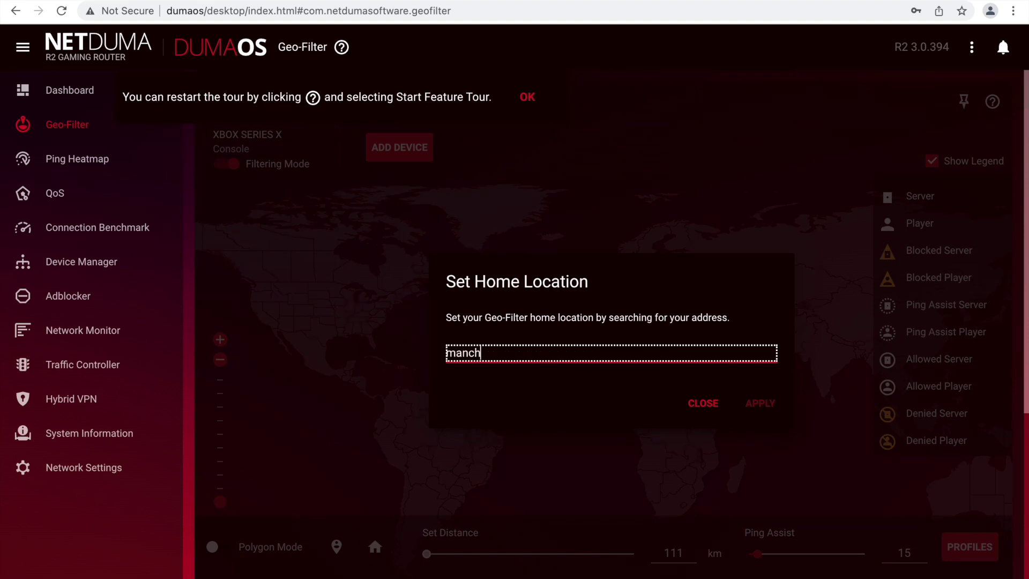
key("BackSpace")
key("BackSpace")
key("BackSpace")
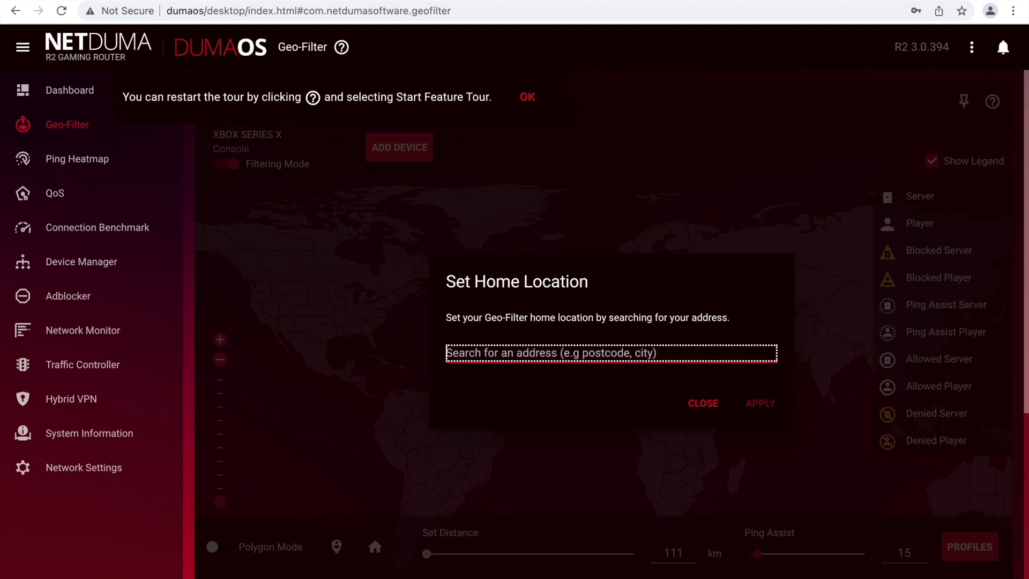
type("london")
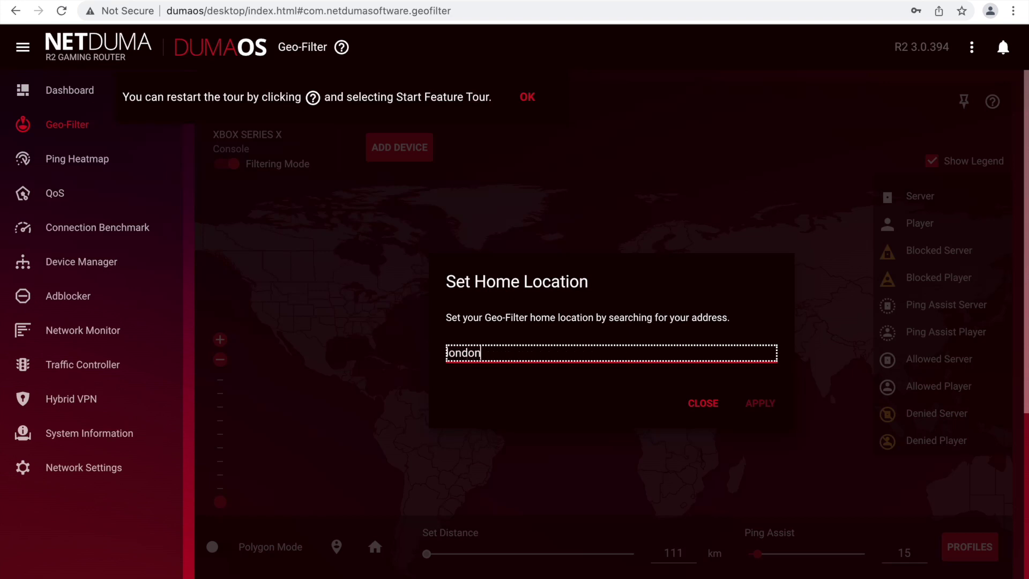
key("BackSpace")
key("BackSpace")
key("BackSpace")
key("BackSpace")
key("BackSpace")
key("BackSpace")
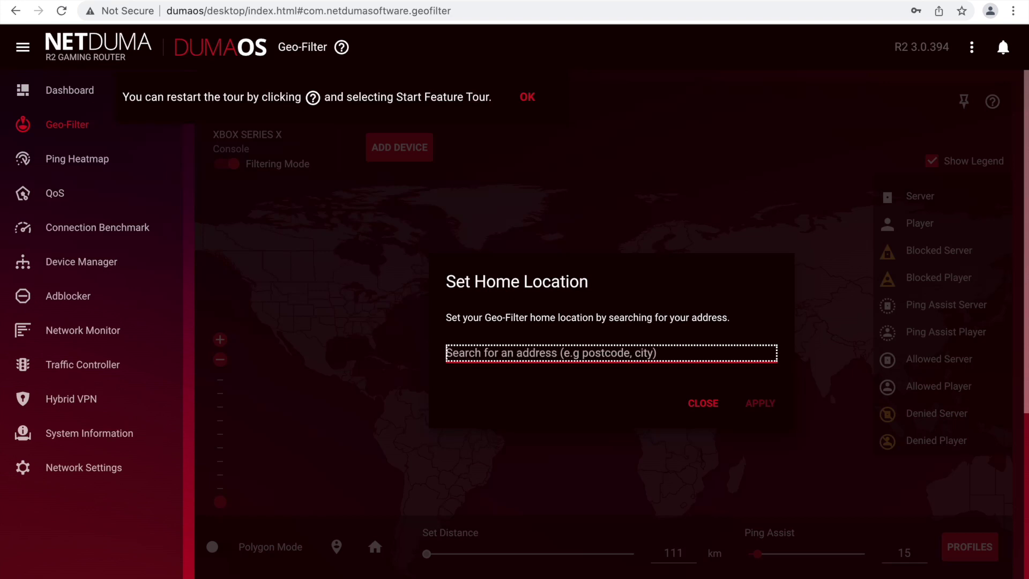
type("london")
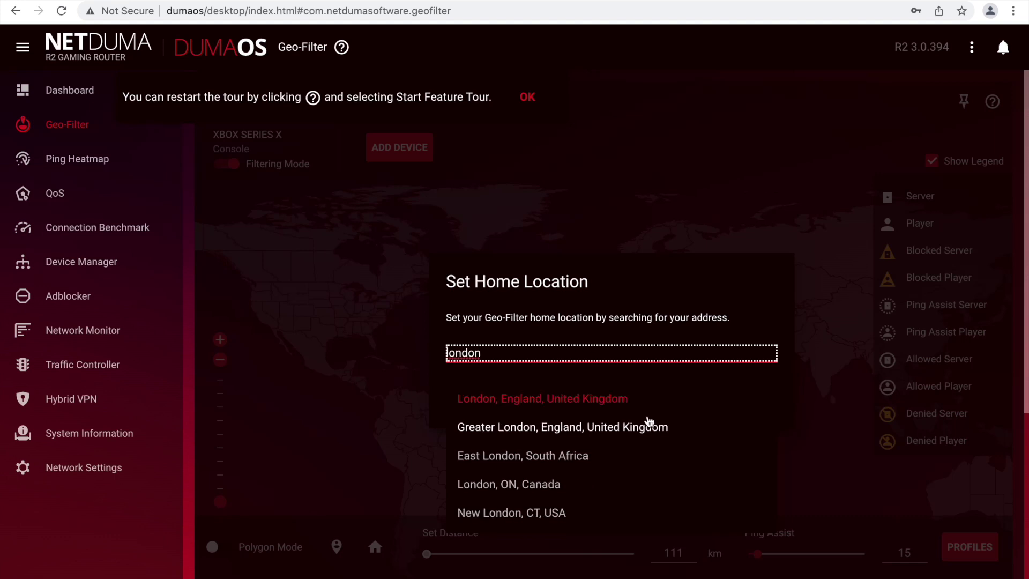
left_click(617, 402)
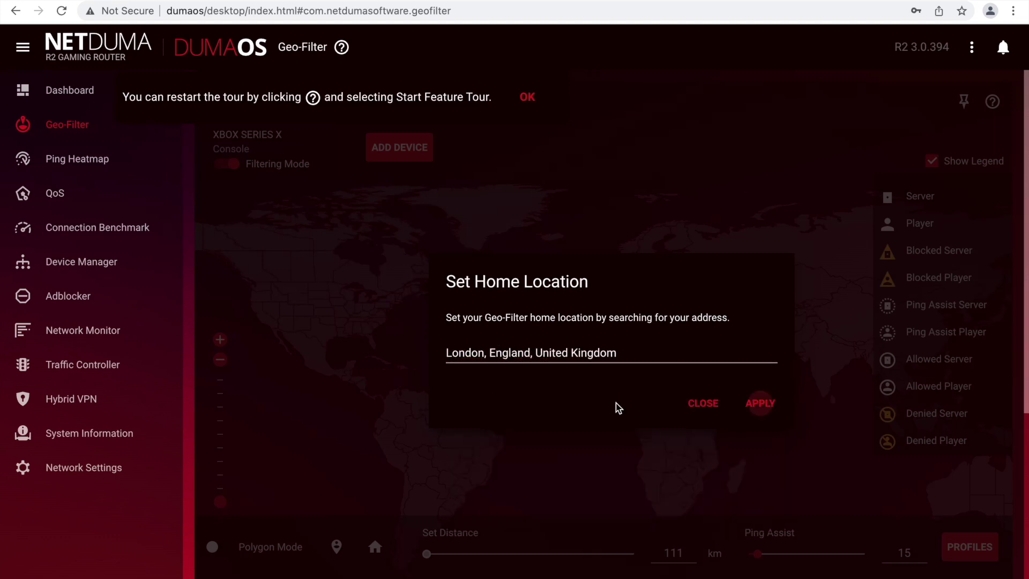
left_click(770, 406)
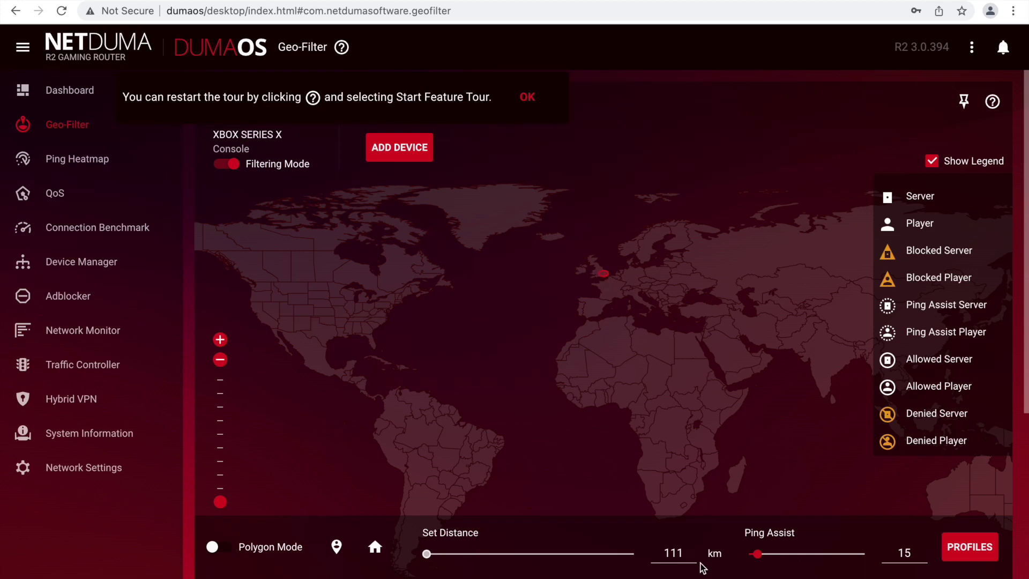
Change the Geo-Filter Set Distance value from 111 km to 1500 km
double_click(674, 553)
key("BackSpace")
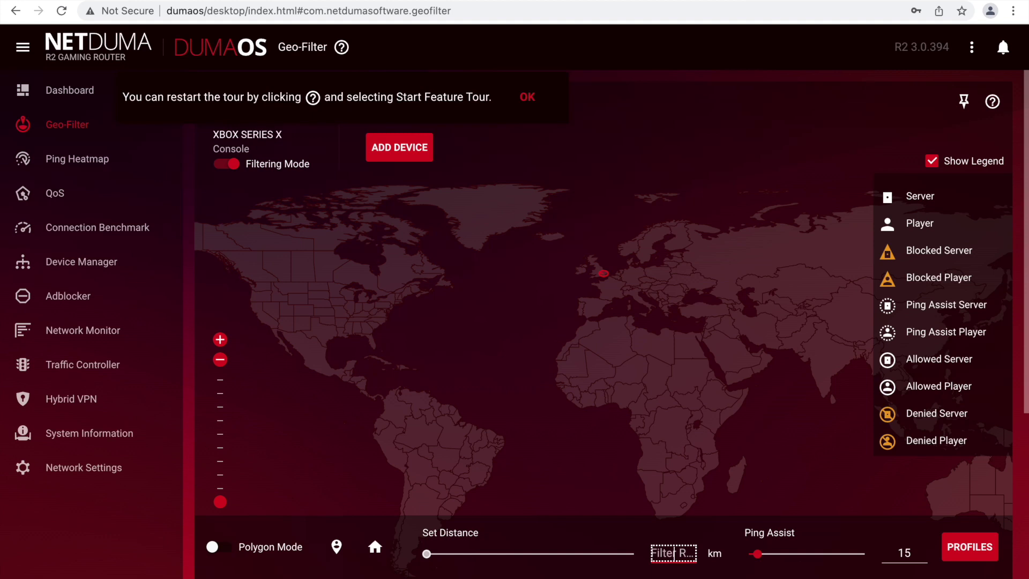
type("500")
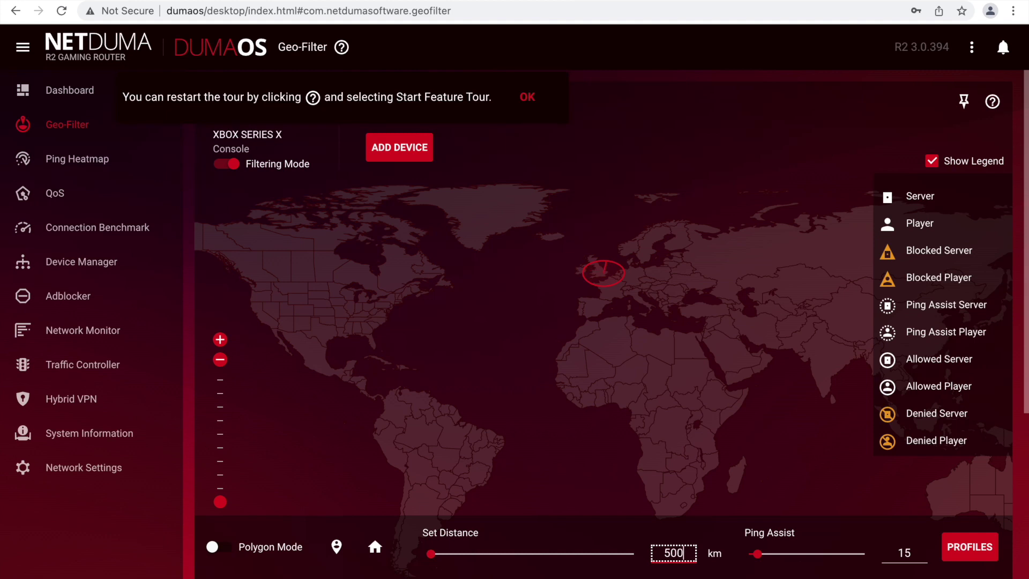
key("BackSpace")
key("BackSpace")
key("BackSpace")
type("1")
key("BackSpace")
key("BackSpace")
type("1")
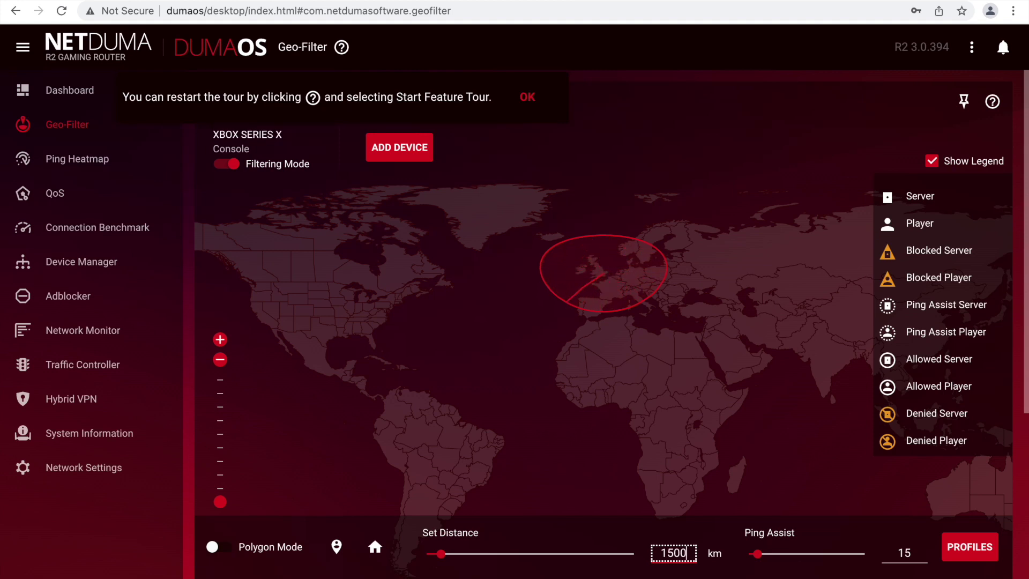
Go to the Ping Heatmap page
scroll(390, 346, "up", 1)
scroll(503, 361, "down", 1)
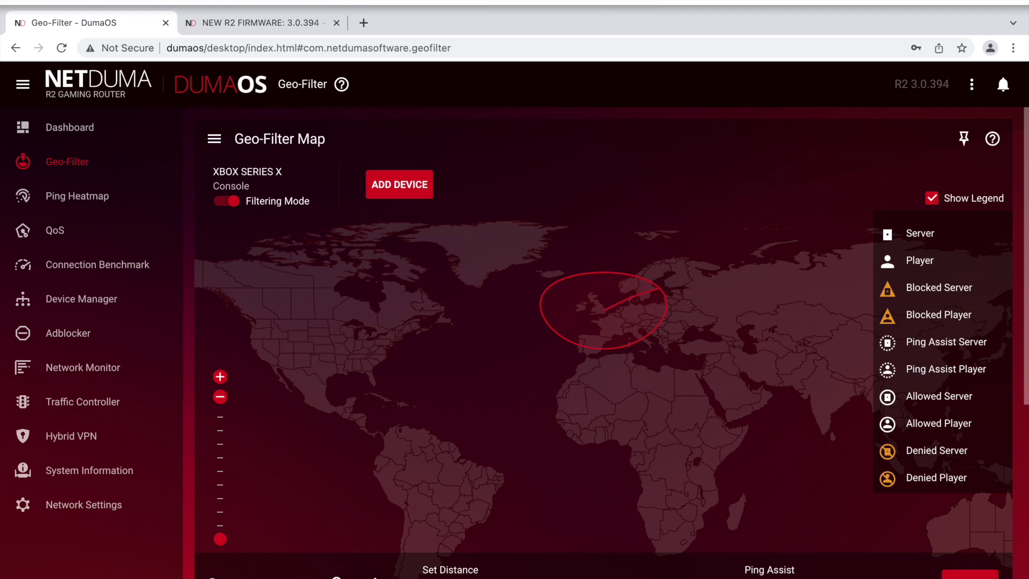
scroll(133, 161, "down", 1)
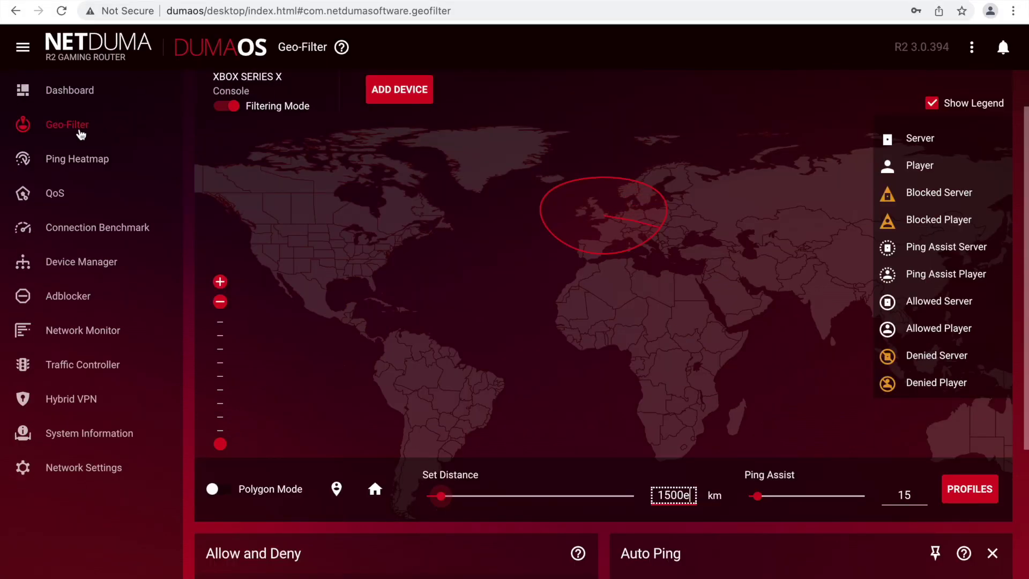
left_click(80, 166)
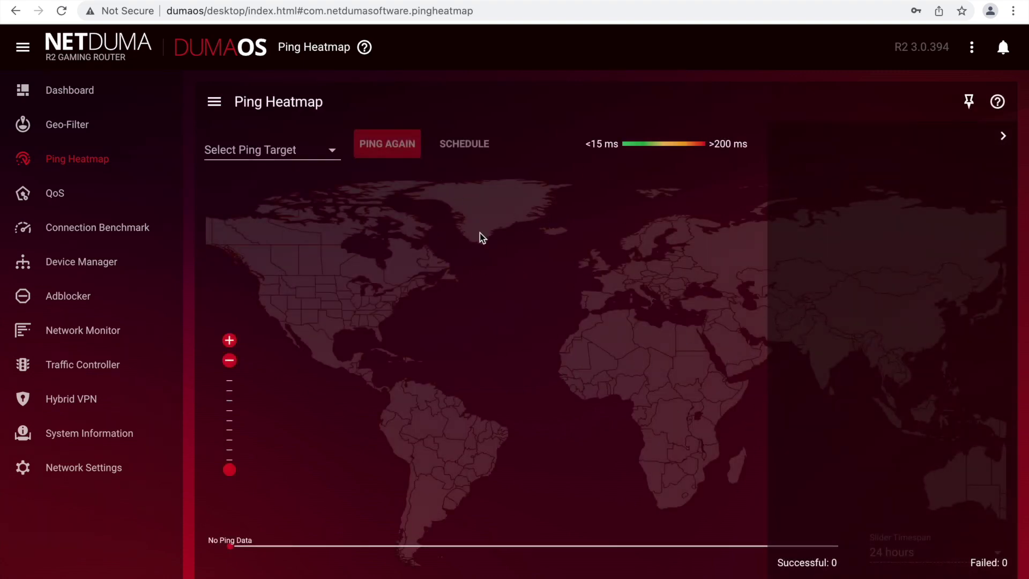
Review Call of Duty: Vanguard server pings on the Ping Heatmap, then return to Geo-Filter
left_click(325, 161)
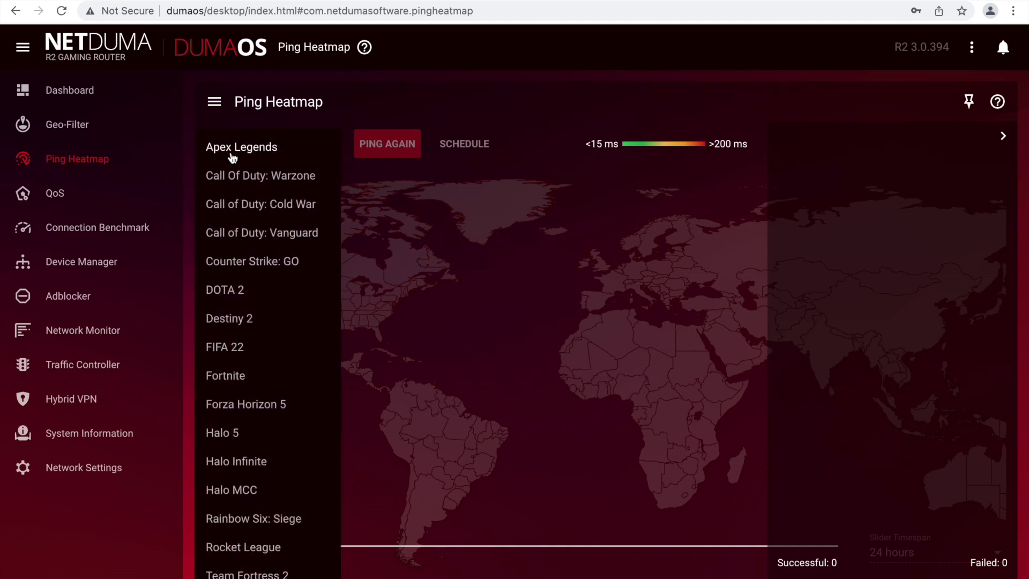
left_click(237, 234)
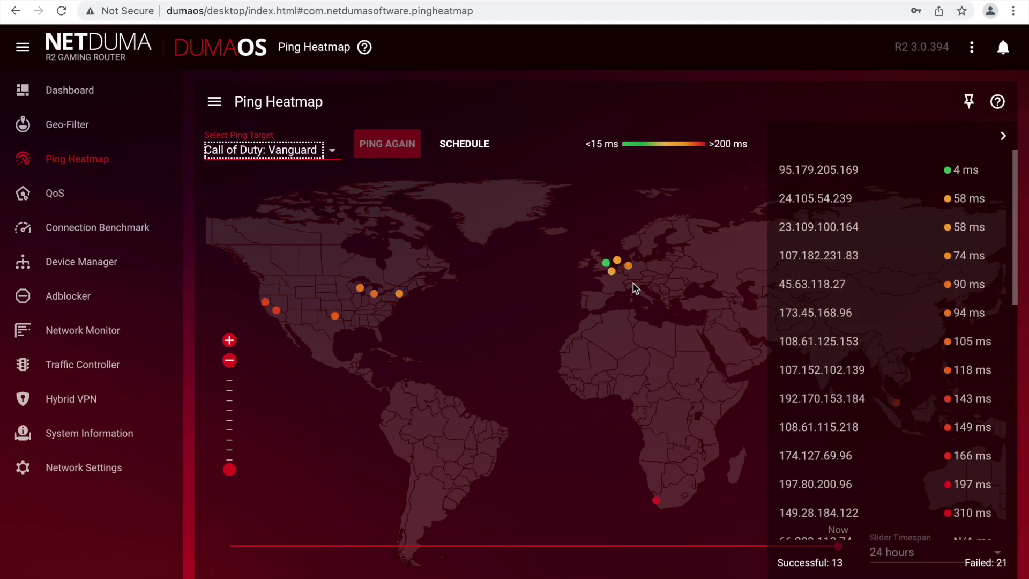
scroll(621, 278, "up", 1)
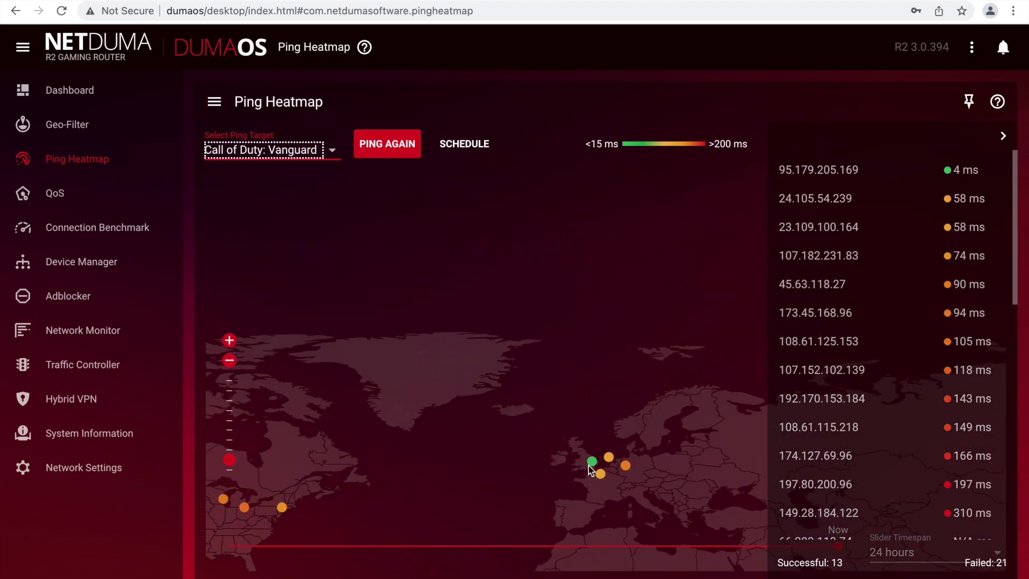
mouse_move(592, 463)
left_click(67, 124)
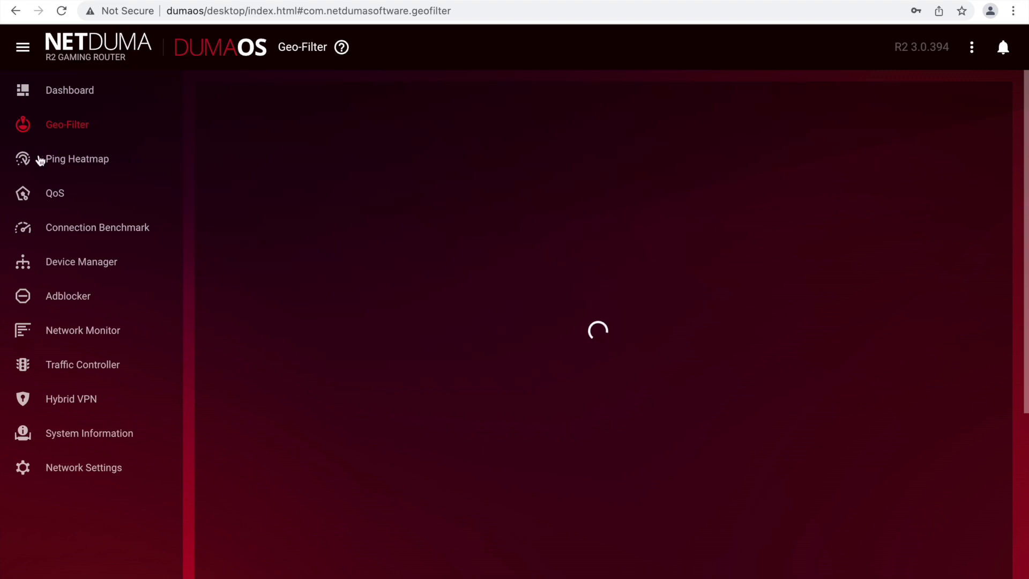
On the QoS page, view Network Speeds showing 145 Mbps download and 35 Mbps upload
left_click(51, 199)
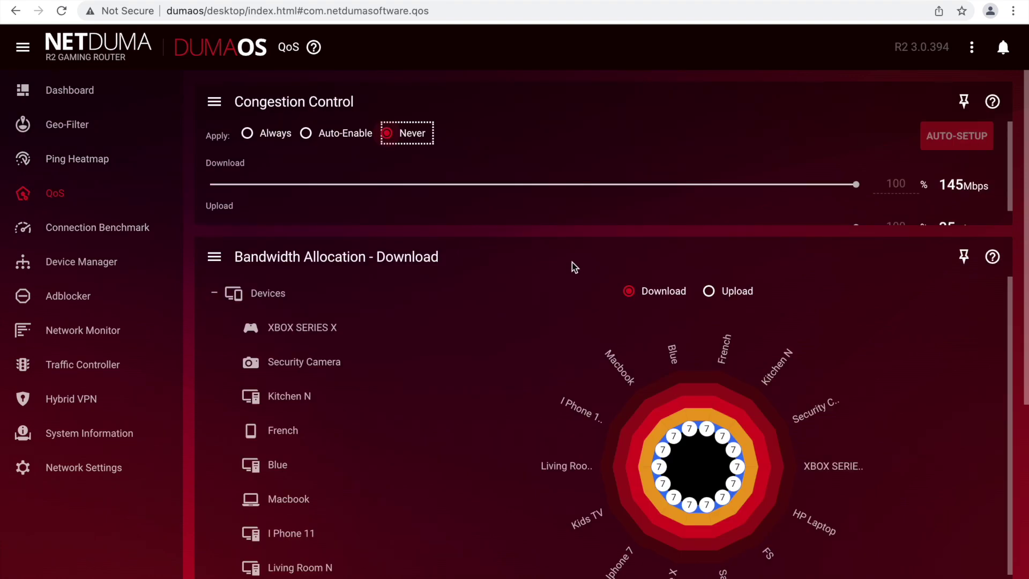
left_click(214, 101)
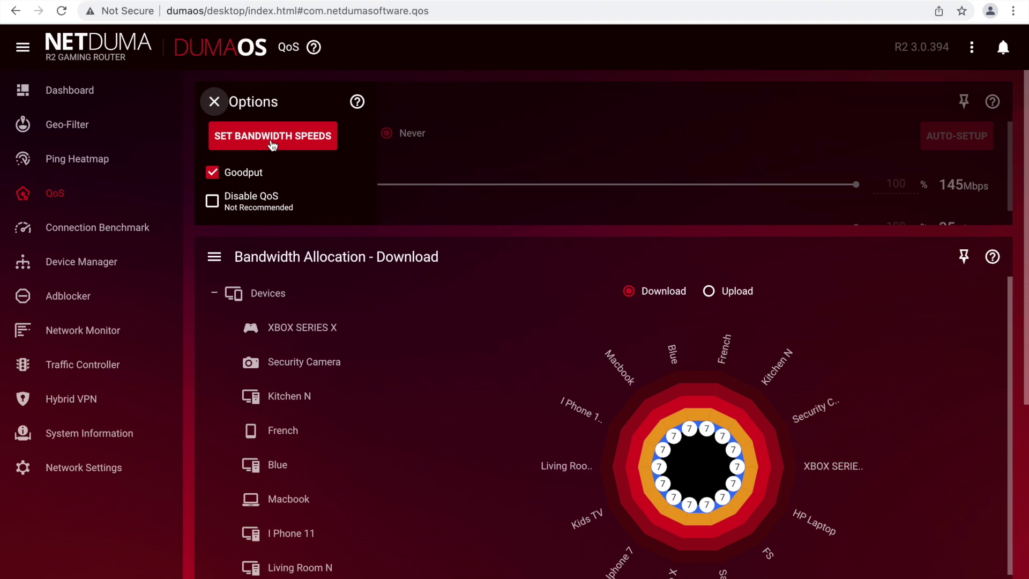
left_click(273, 144)
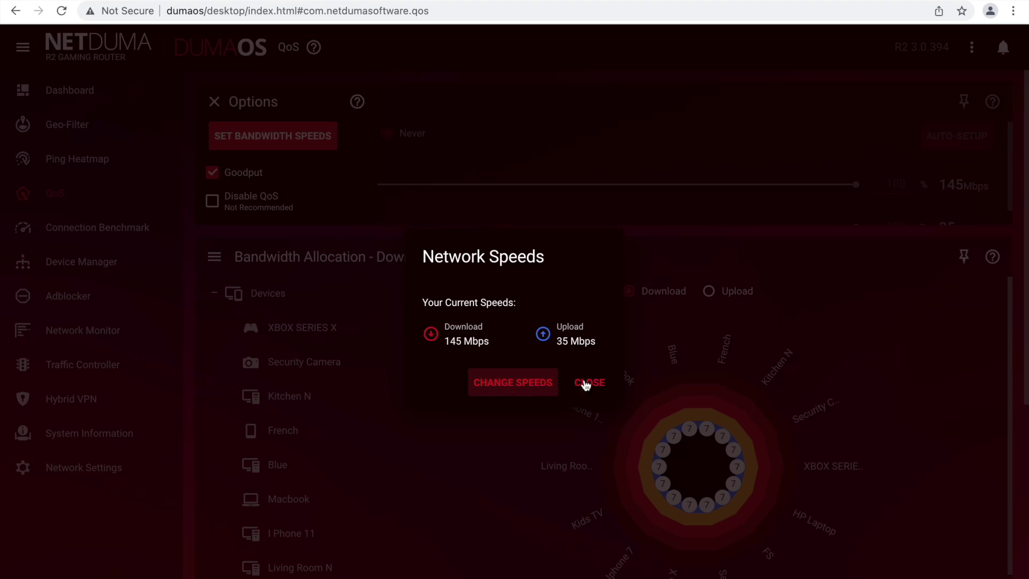
left_click(586, 384)
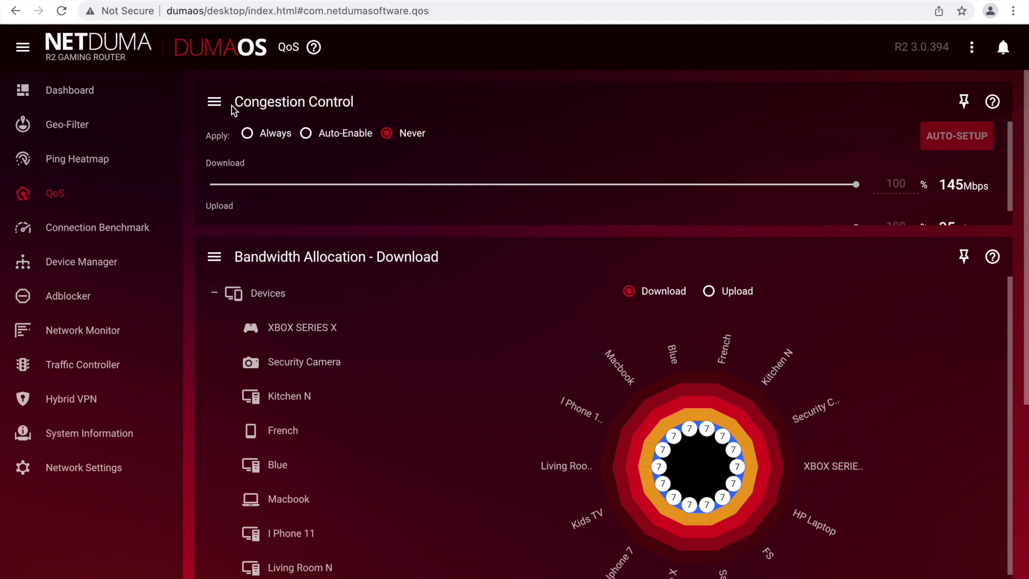
Switch Congestion Control Apply from Never to Always and acknowledge the 100% sliders warning
left_click(246, 135)
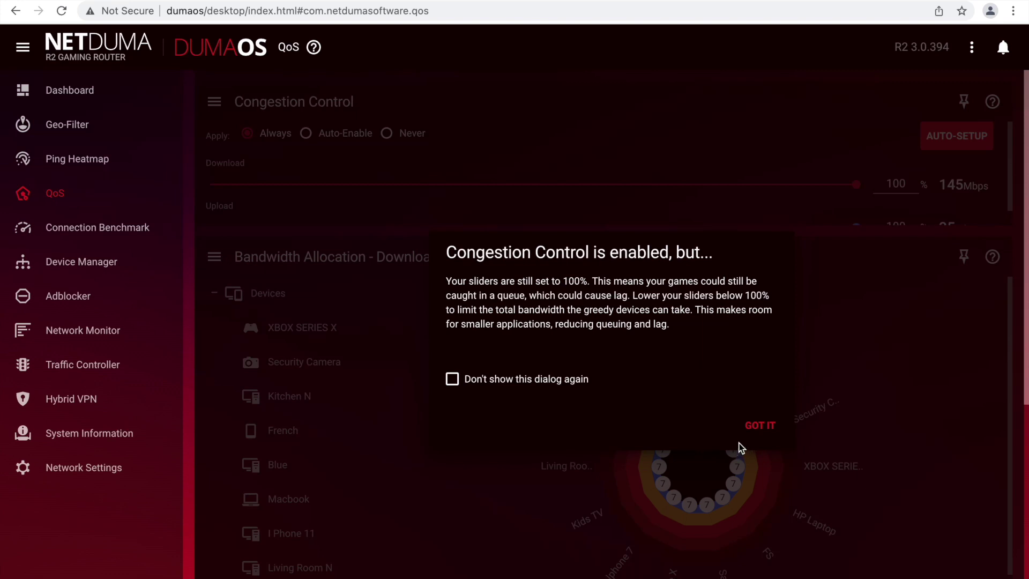
left_click(758, 425)
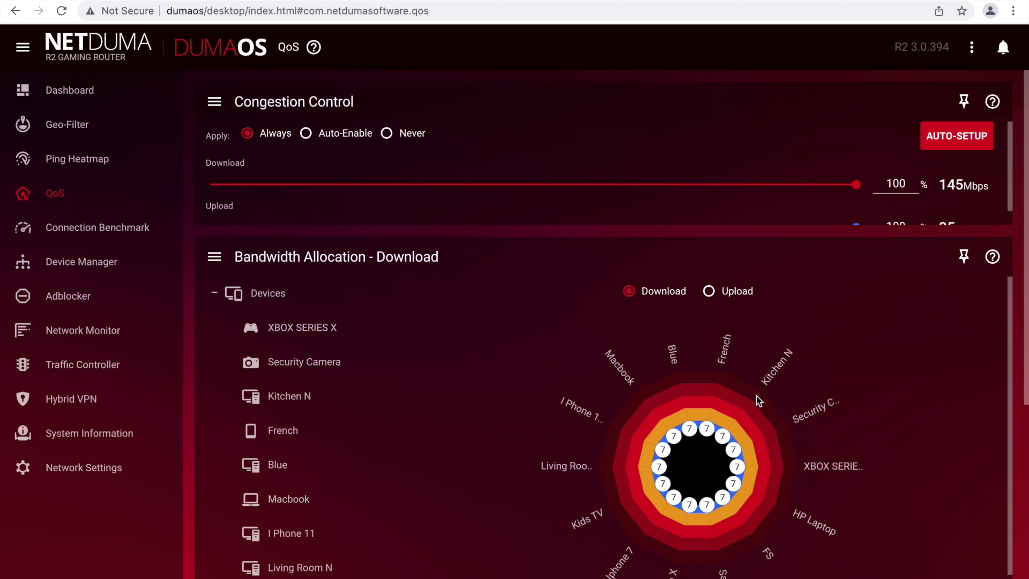
scroll(731, 390, "down", 1)
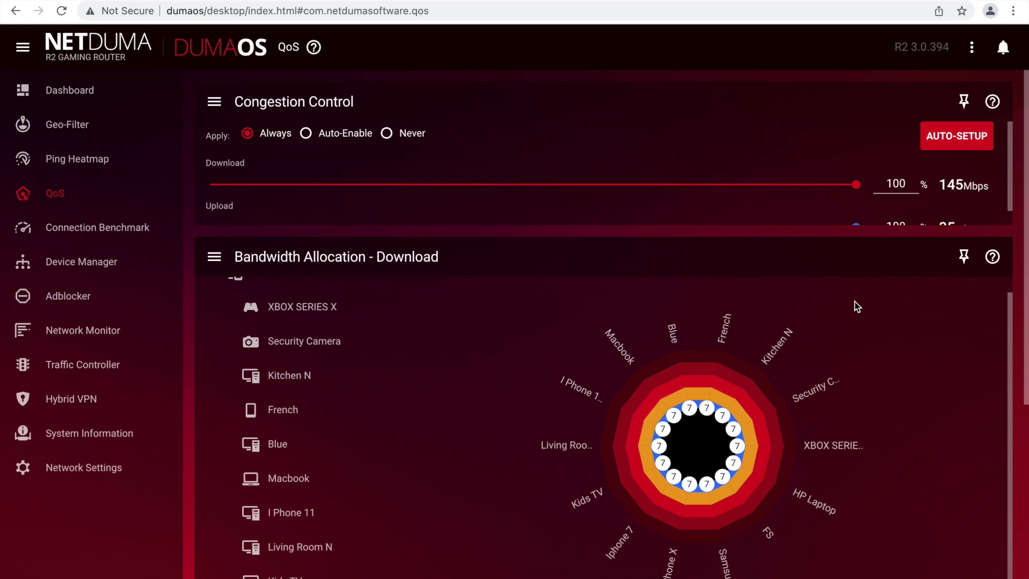
scroll(882, 302, "up", 1)
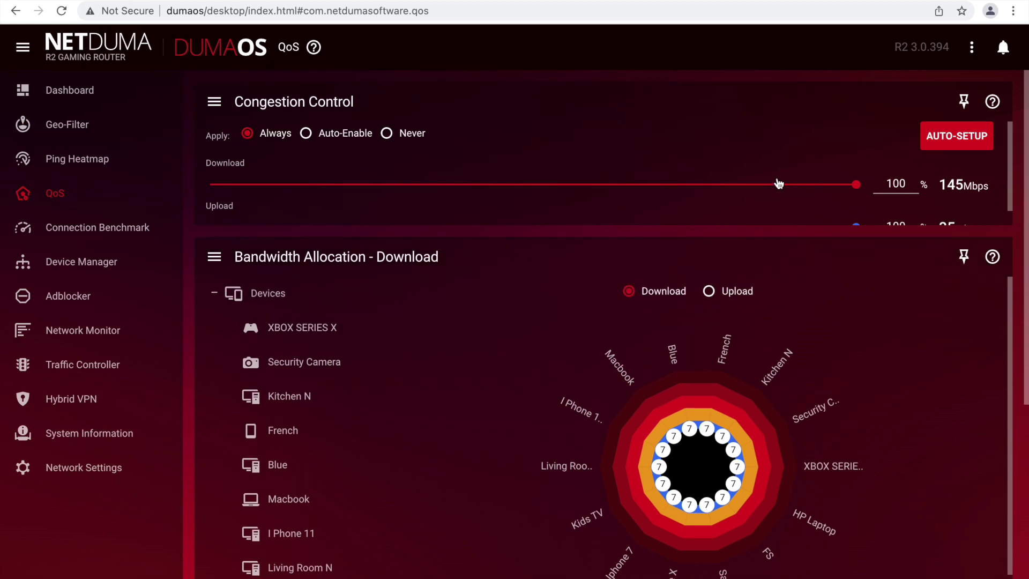
scroll(777, 182, "down", 1)
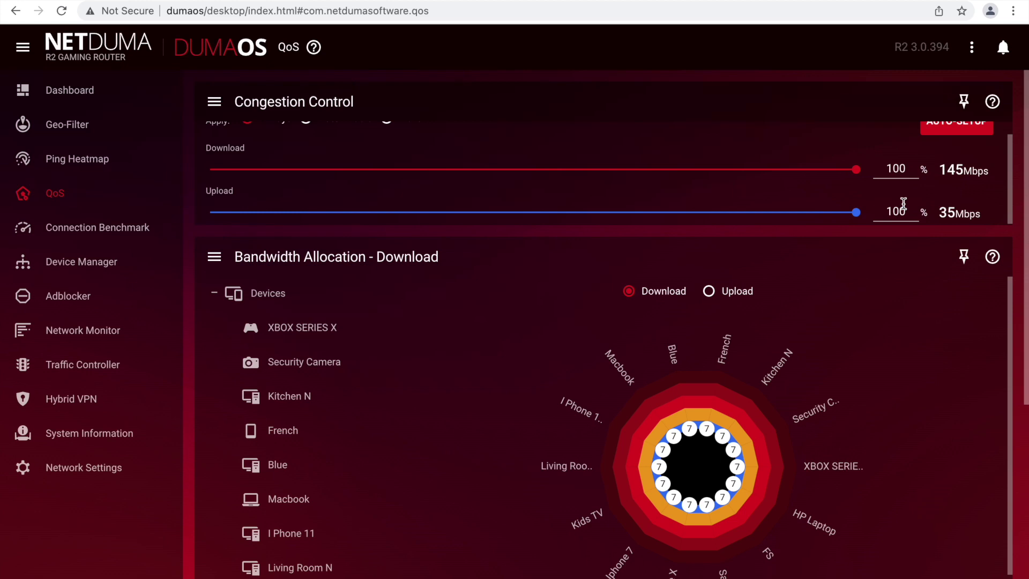
left_click(992, 103)
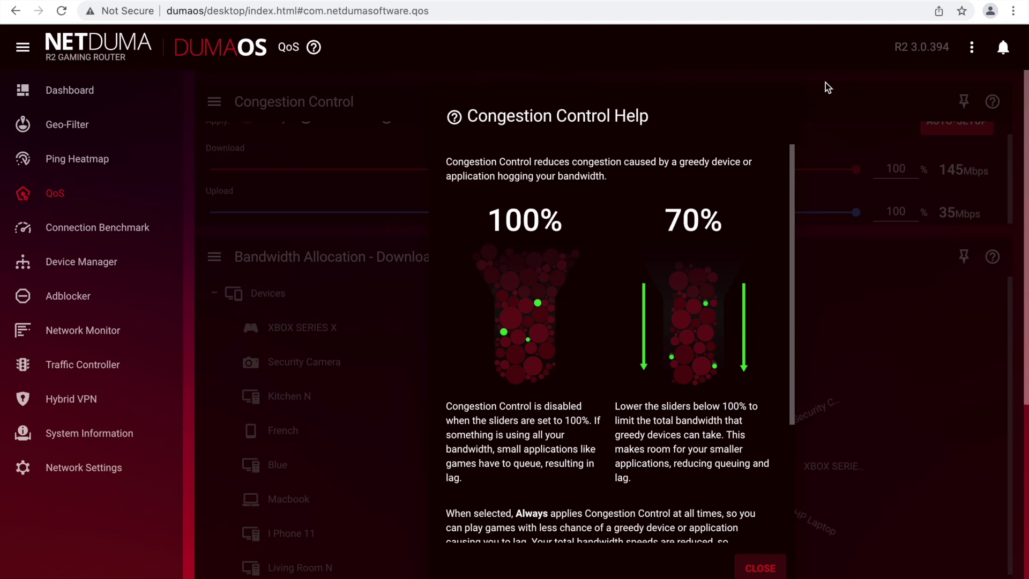
left_click(757, 568)
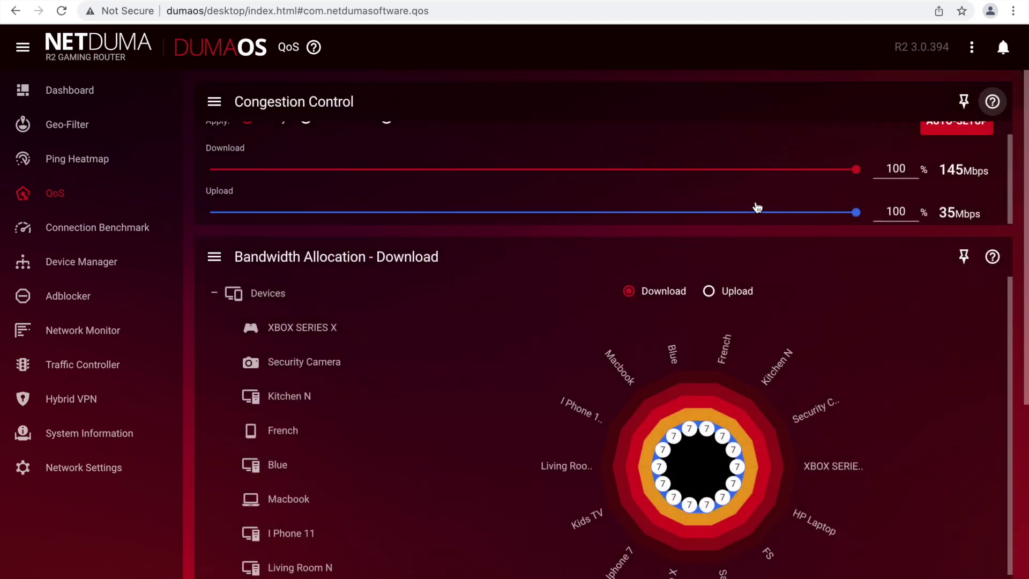
scroll(804, 213, "up", 1)
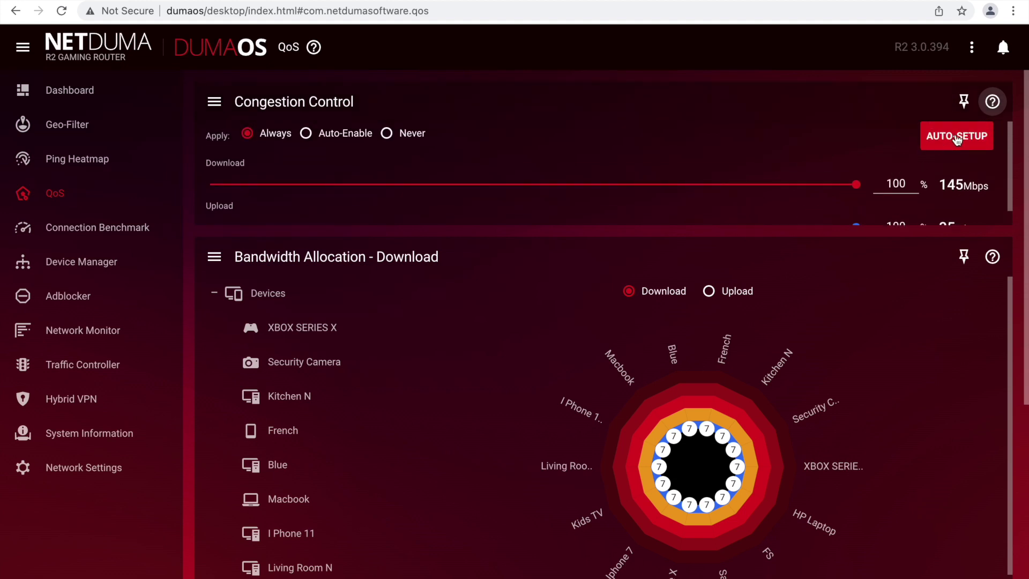
Launch Congestion Control Auto-Setup and open its Advanced settings (5ms ping, 50% minimums)
left_click(955, 141)
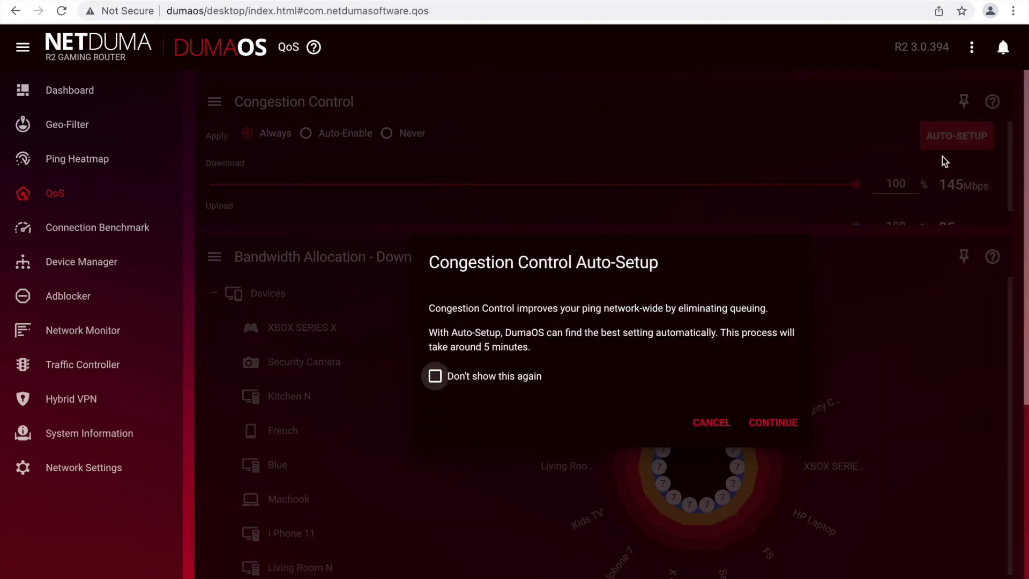
left_click(768, 426)
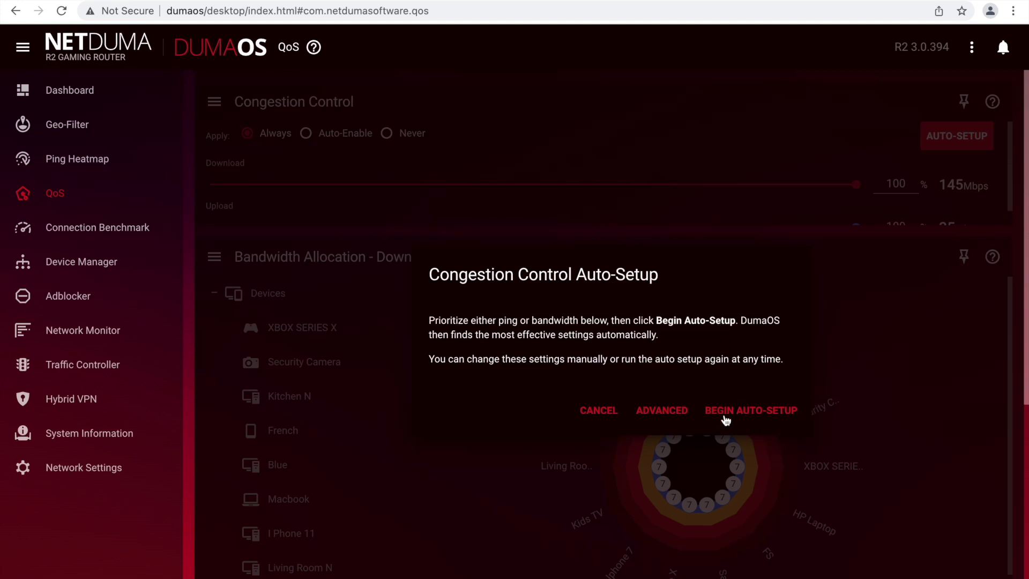
left_click(663, 417)
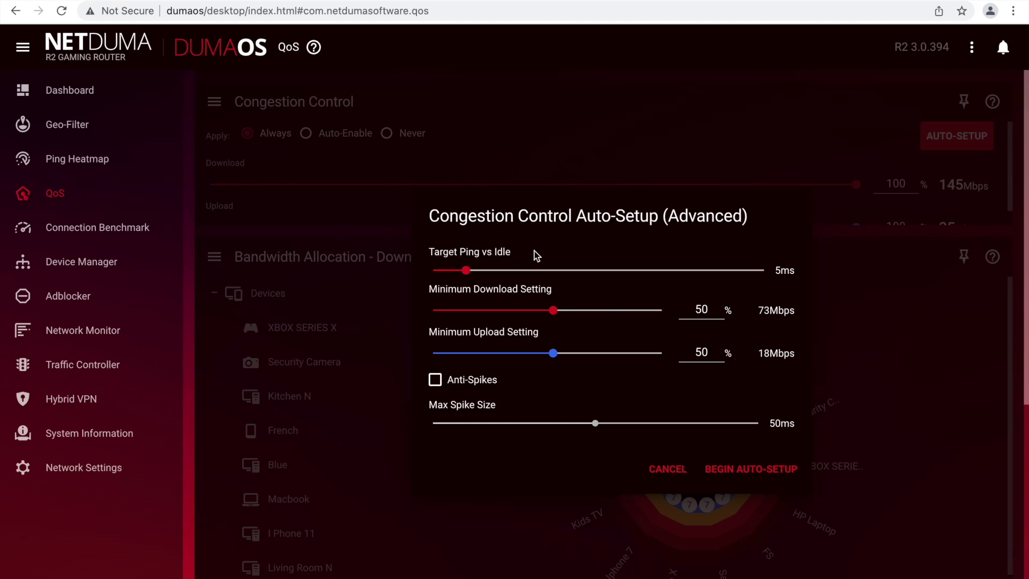
Raise the auto-setup minimums to 85% download (123Mbps) and 85% upload (30Mbps), ticking Anti-Spikes
mouse_move(466, 270)
left_mouse_down()
mouse_move(599, 280)
mouse_move(440, 276)
mouse_move(465, 276)
left_mouse_up()
left_click_drag(554, 316, 638, 323)
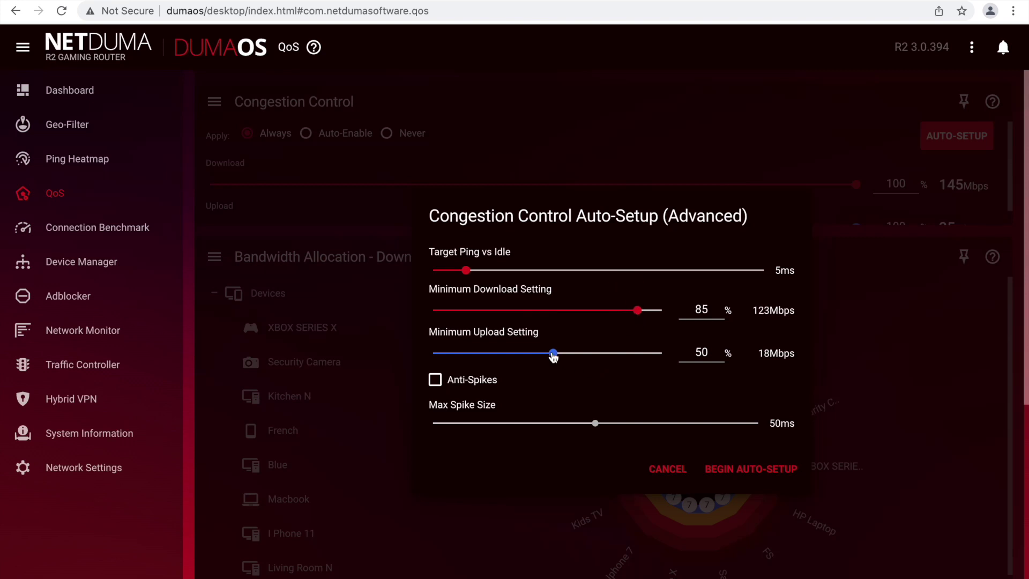
left_click_drag(553, 355, 637, 355)
left_click(435, 380)
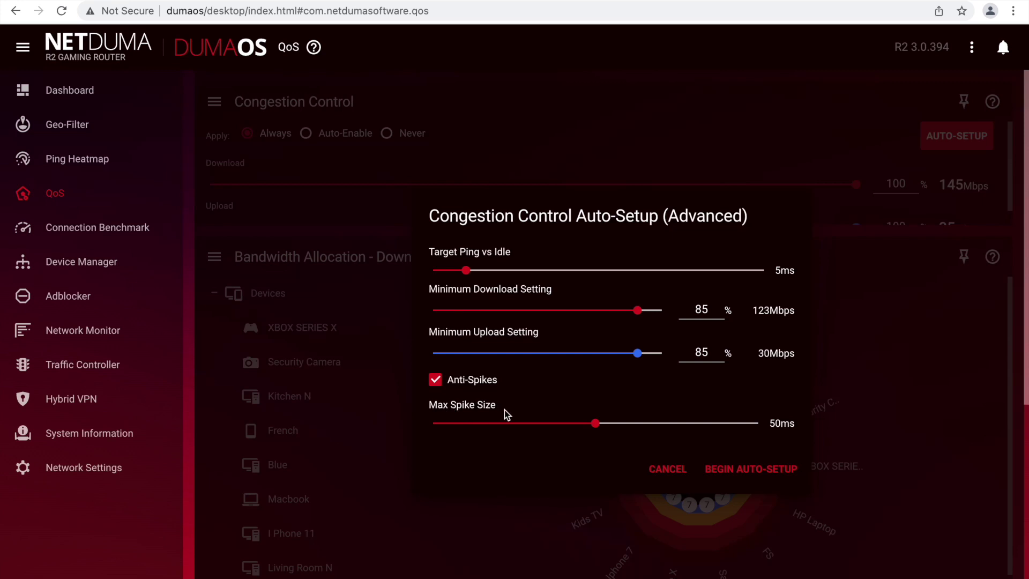
Lower the Max Spike Size to 0ms and start the auto-setup test
left_click(596, 424)
left_click_drag(596, 426, 531, 422)
left_click_drag(530, 426, 405, 431)
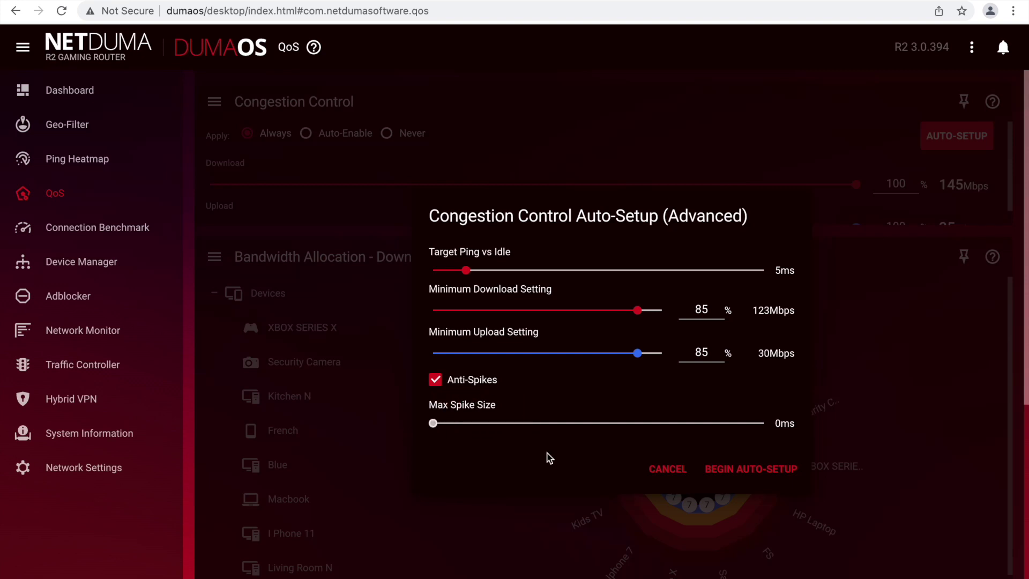
left_click(754, 471)
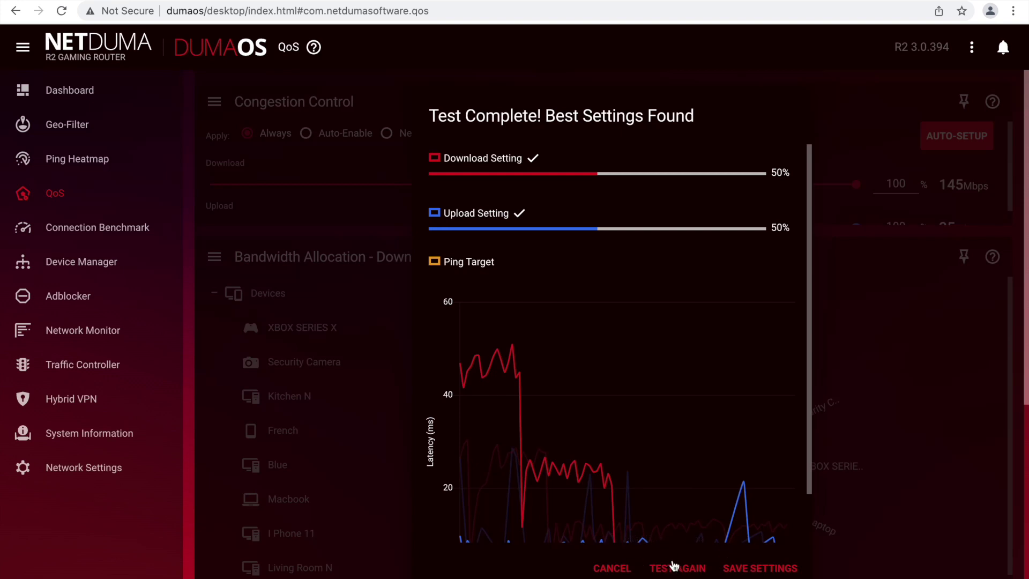
Save the 50% download and 50% upload result and dismiss the Congestion Control notice
left_click(748, 569)
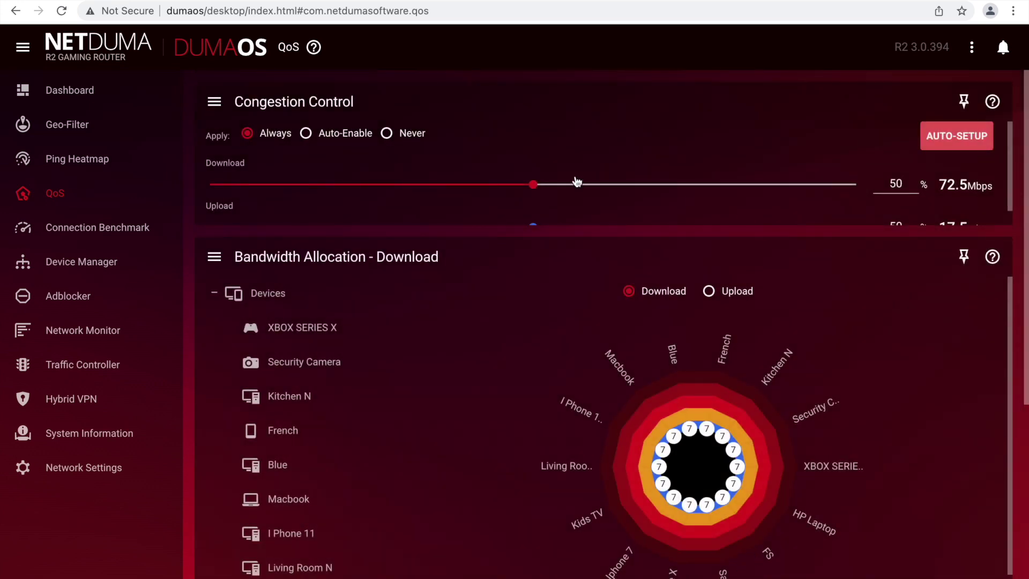
scroll(571, 177, "down", 1)
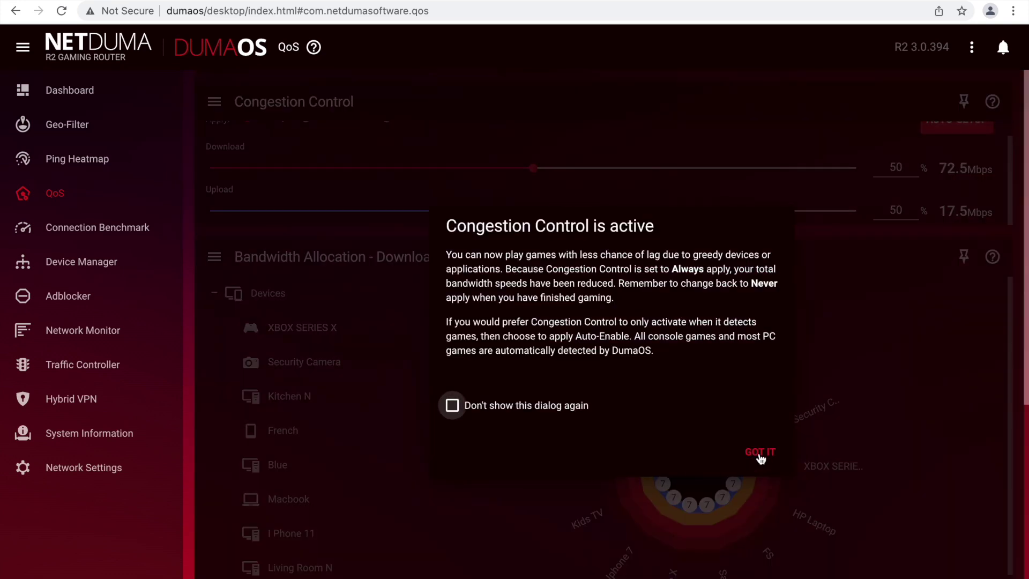
left_click(760, 452)
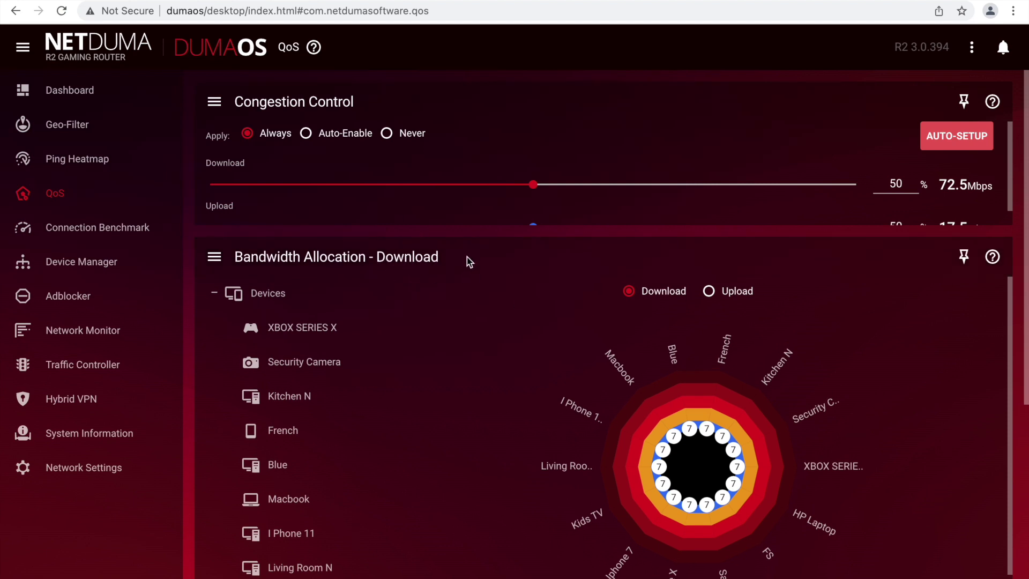
left_click(214, 257)
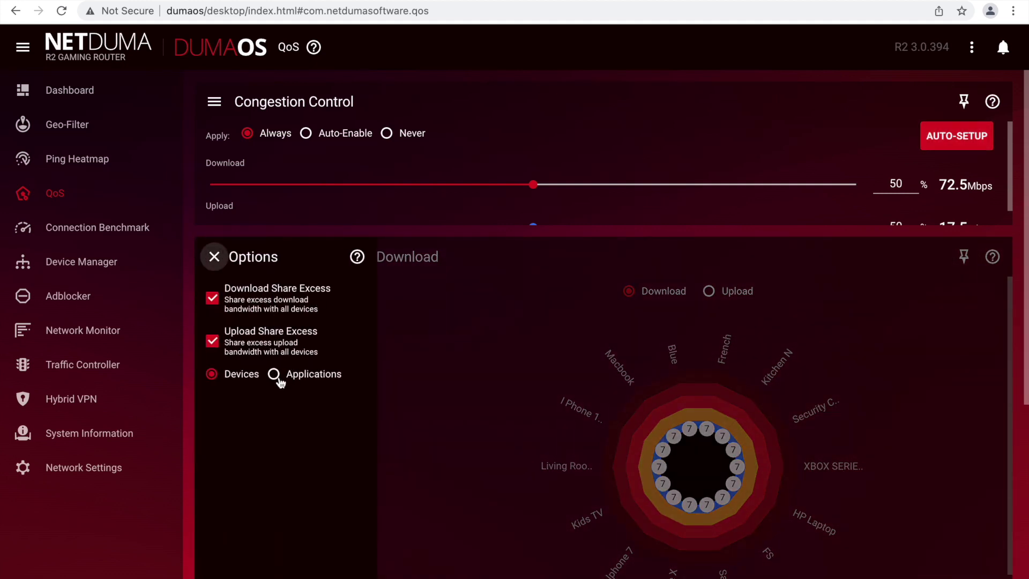
Allocate bandwidth by Applications and give Gaming 81 of the download share
left_click(278, 378)
left_click(431, 377)
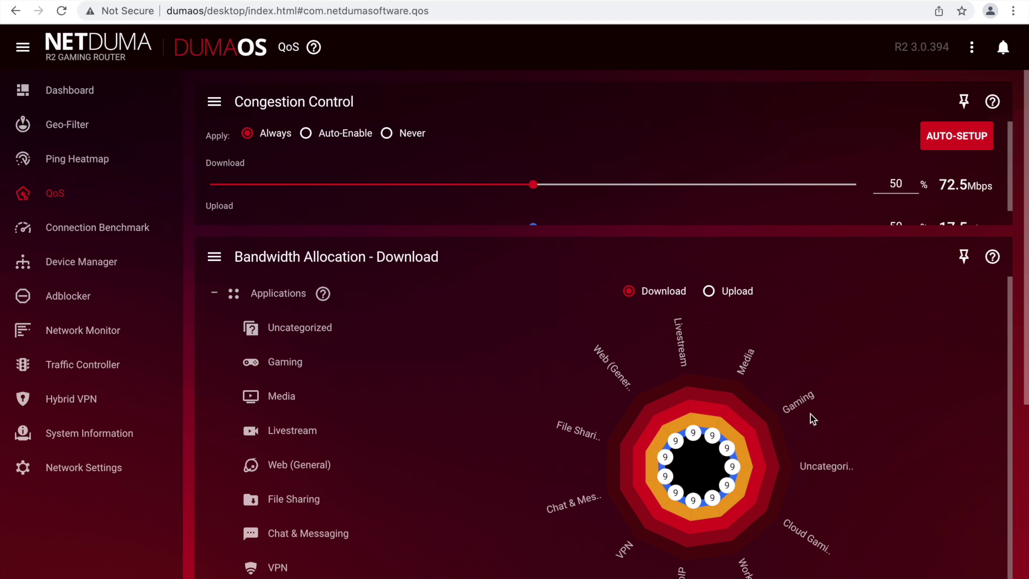
left_click_drag(729, 448, 764, 423)
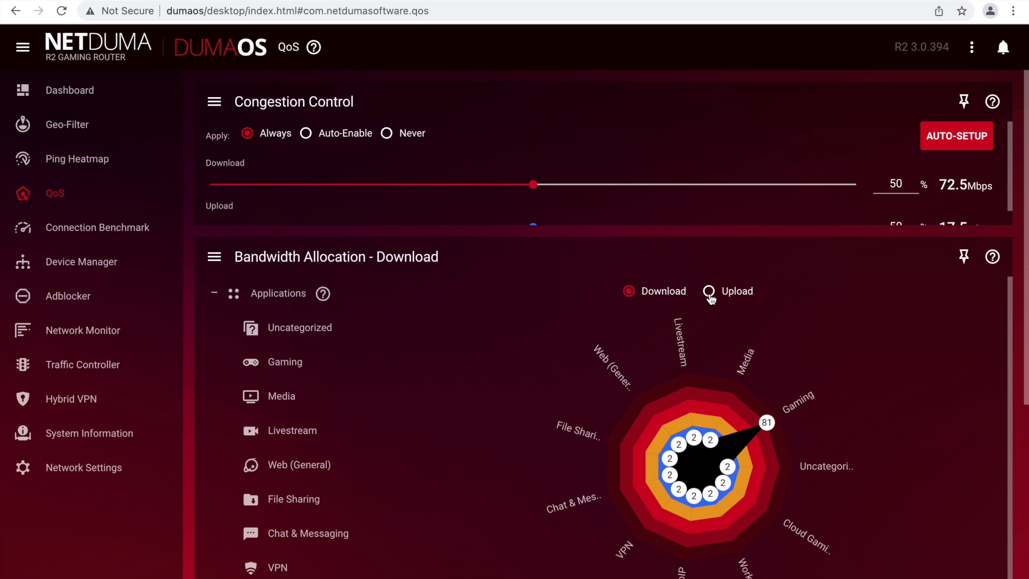
Give Gaming 81 of the upload share and apply the distribution for upload and download
left_click(709, 292)
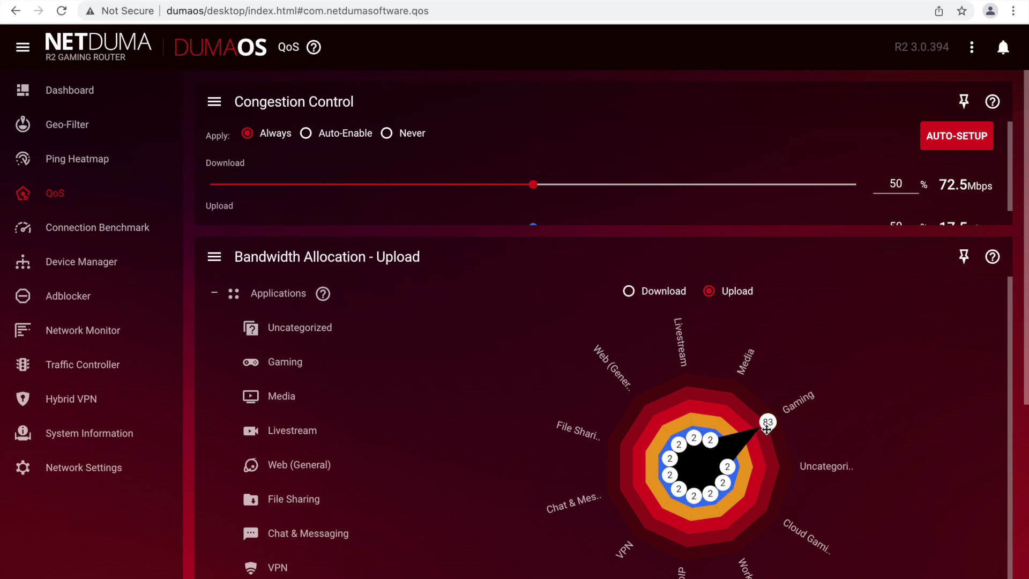
left_click_drag(768, 428, 765, 425)
scroll(836, 448, "down", 6)
left_click(657, 337)
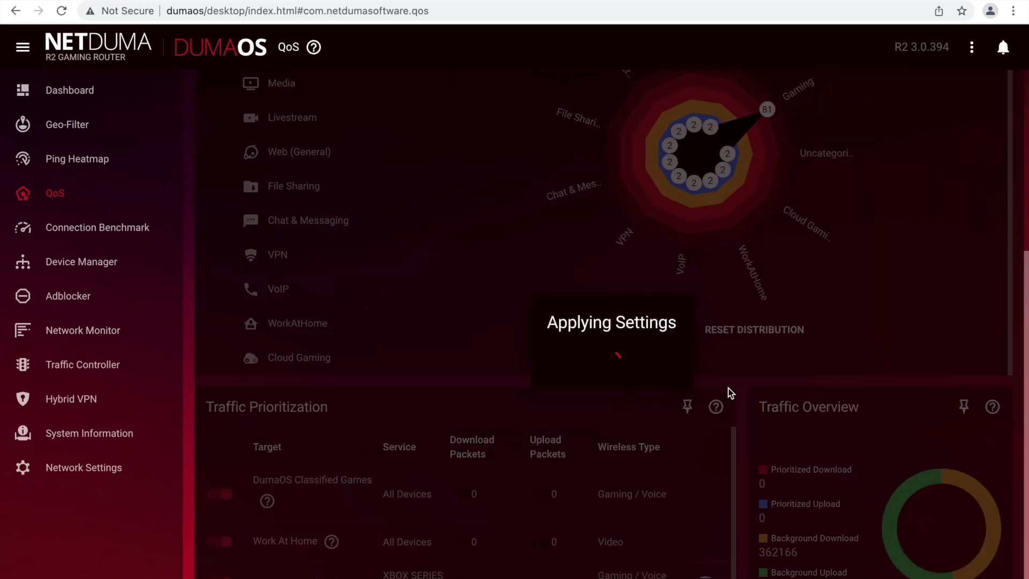
scroll(760, 405, "up", 5)
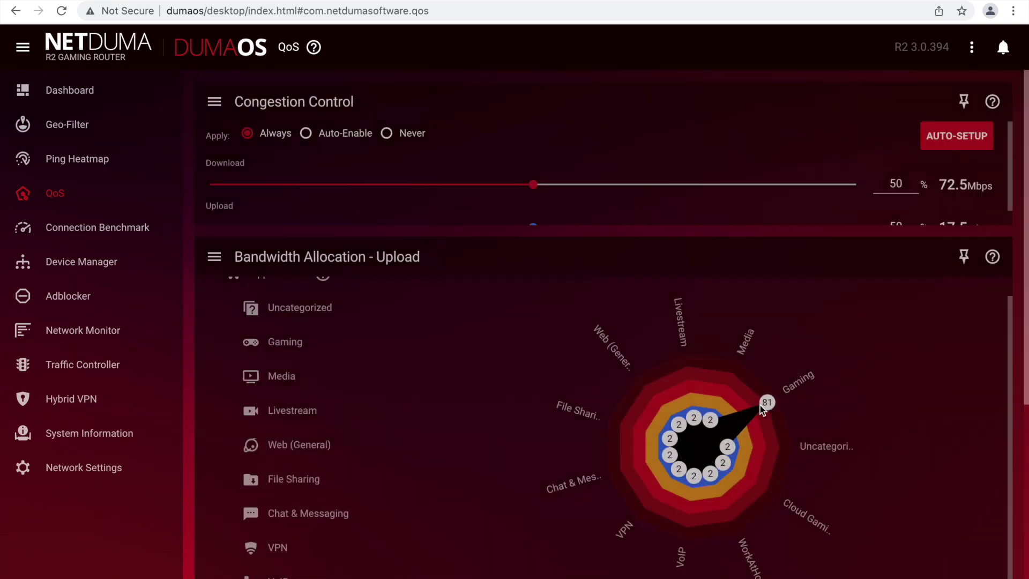
scroll(760, 405, "down", 2)
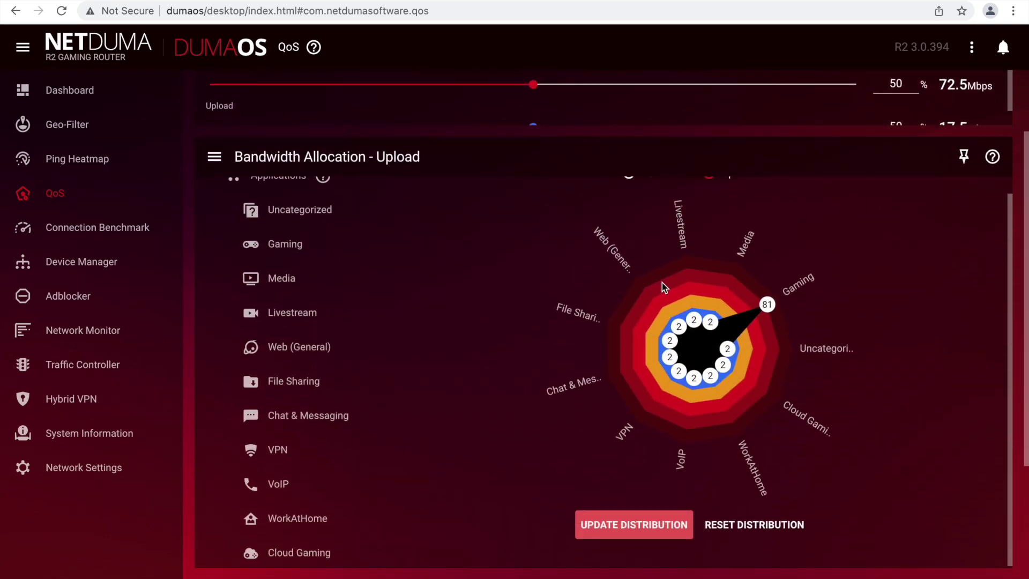
scroll(661, 282, "up", 1)
left_click(629, 191)
left_click(667, 543)
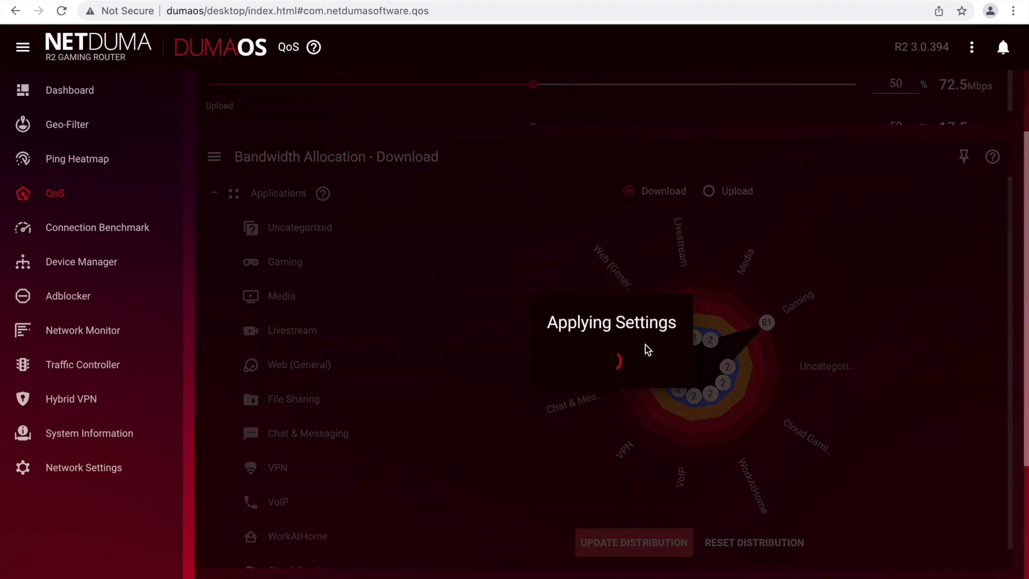
scroll(474, 273, "up", 2)
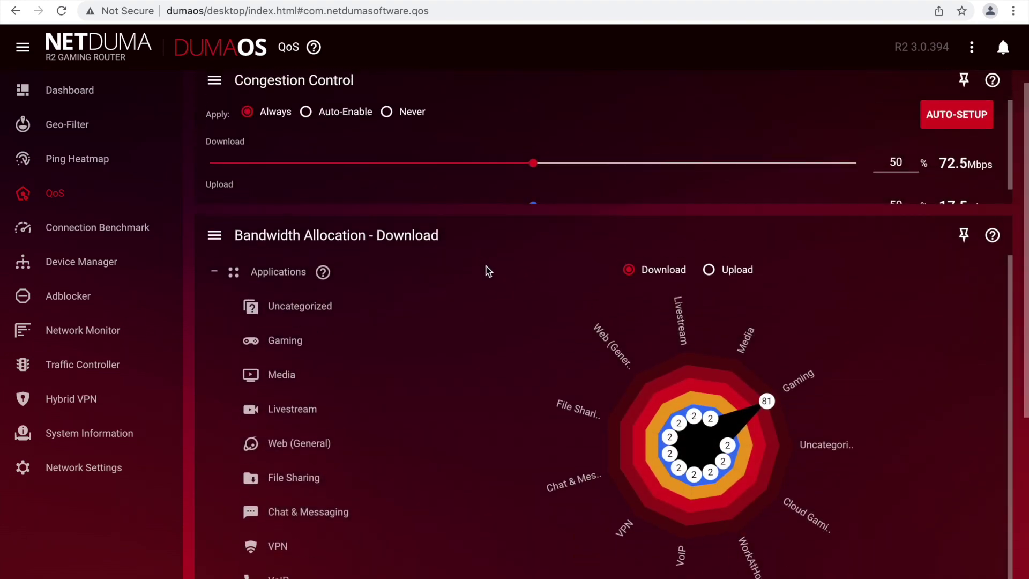
Allocate bandwidth by Devices again and give XBOX SERIES X a download share of 81
left_click(215, 235)
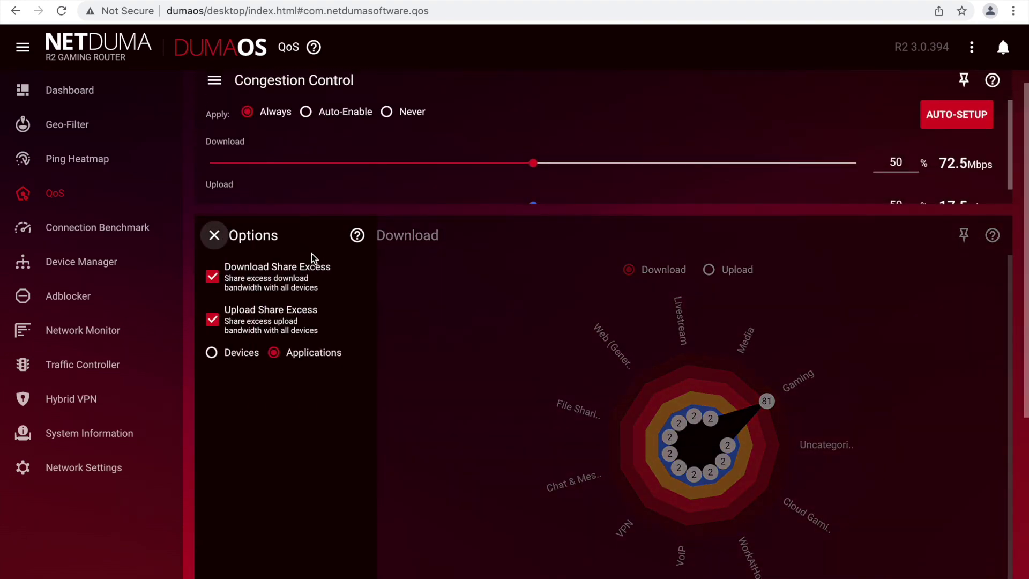
left_click(212, 354)
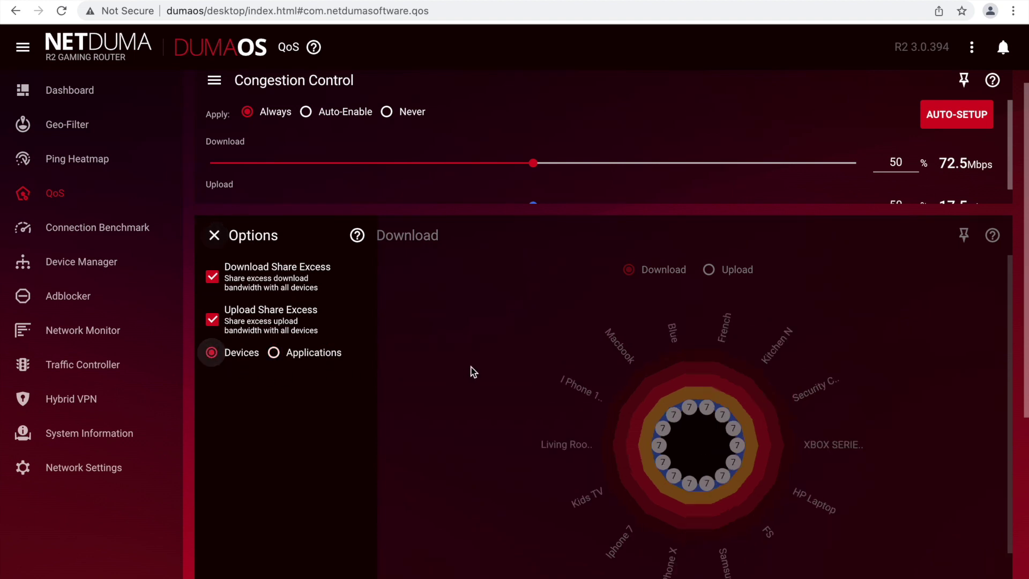
left_click(503, 362)
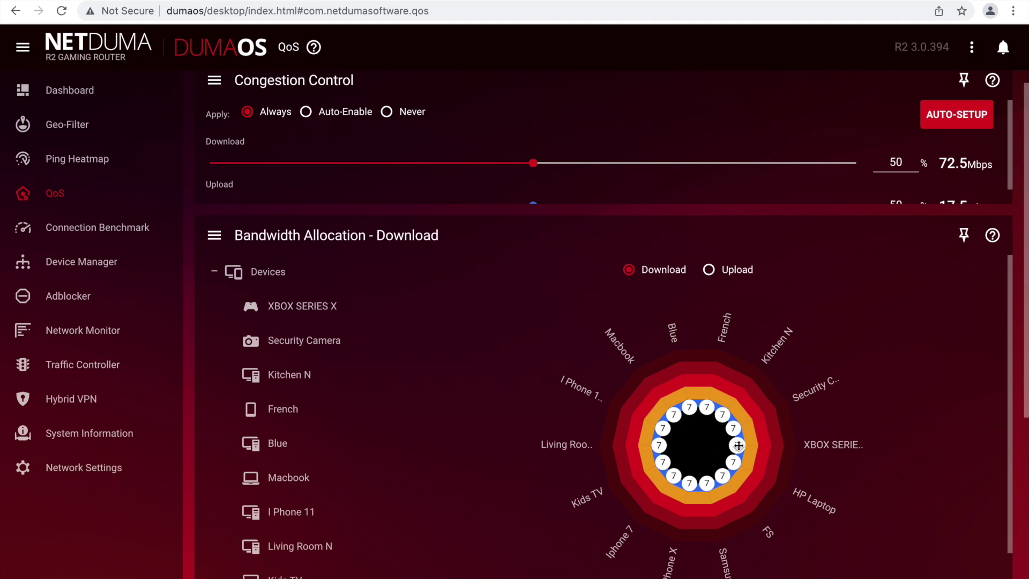
left_click_drag(739, 445, 783, 446)
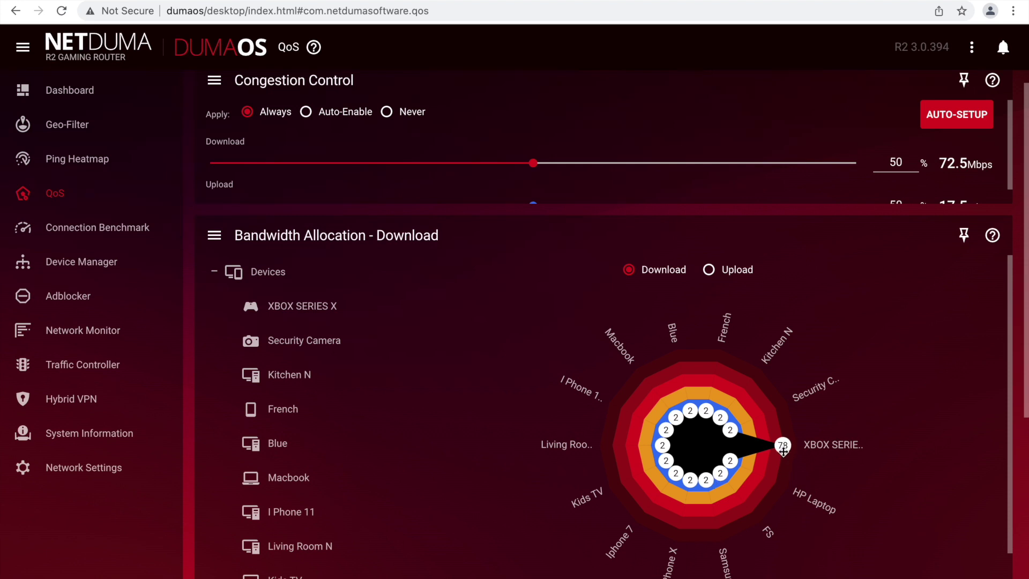
left_click_drag(783, 450, 785, 451)
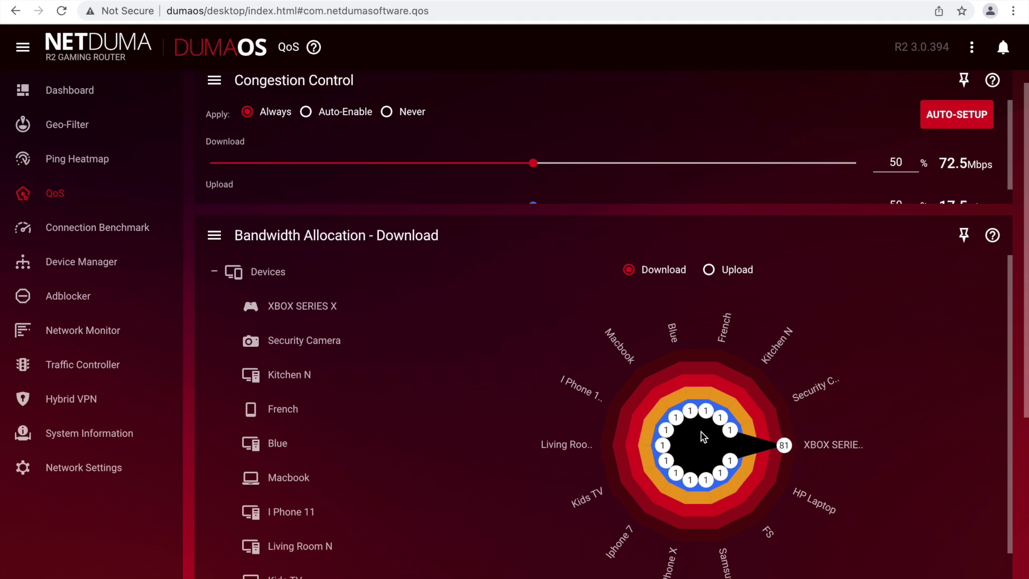
Give XBOX SERIES X an upload share of 81, other devices staying at 1
left_click(710, 269)
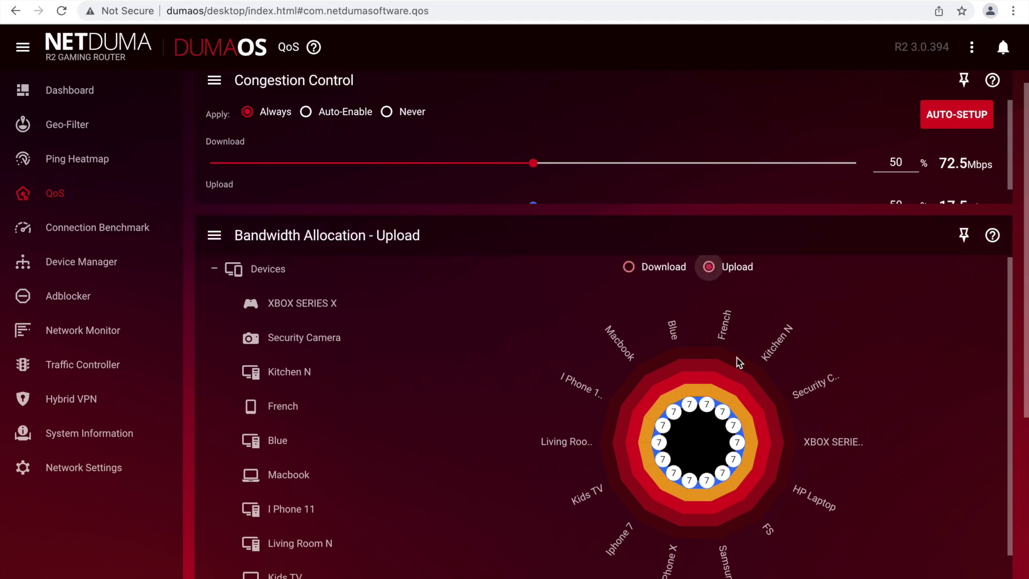
left_click_drag(769, 444, 788, 444)
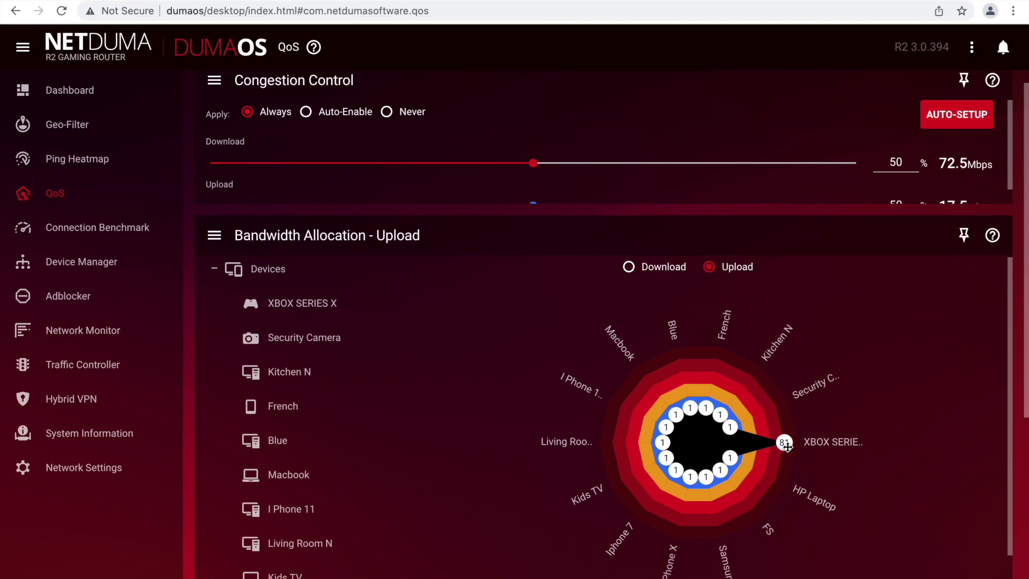
scroll(788, 445, "down", 1)
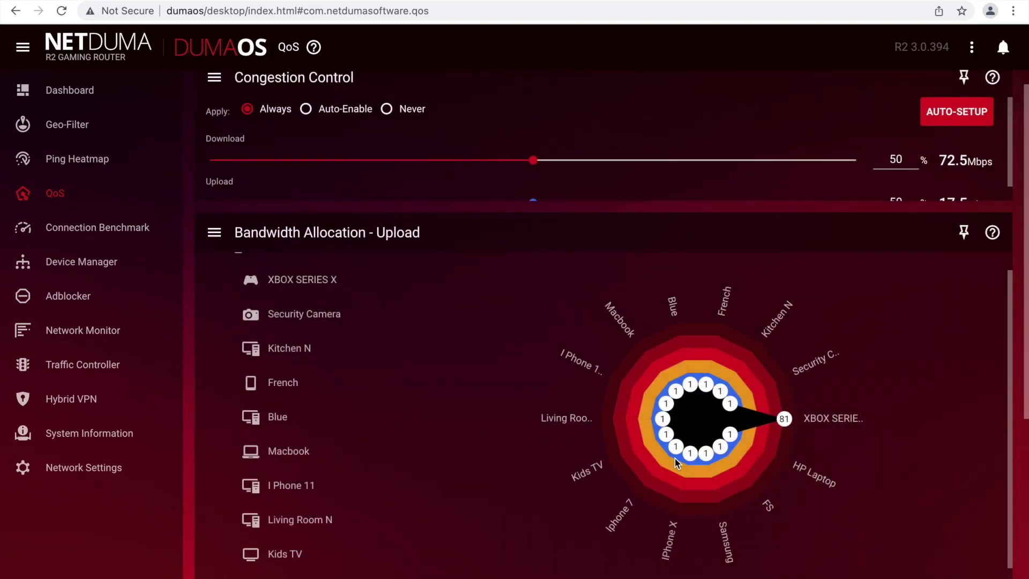
scroll(674, 457, "up", 1)
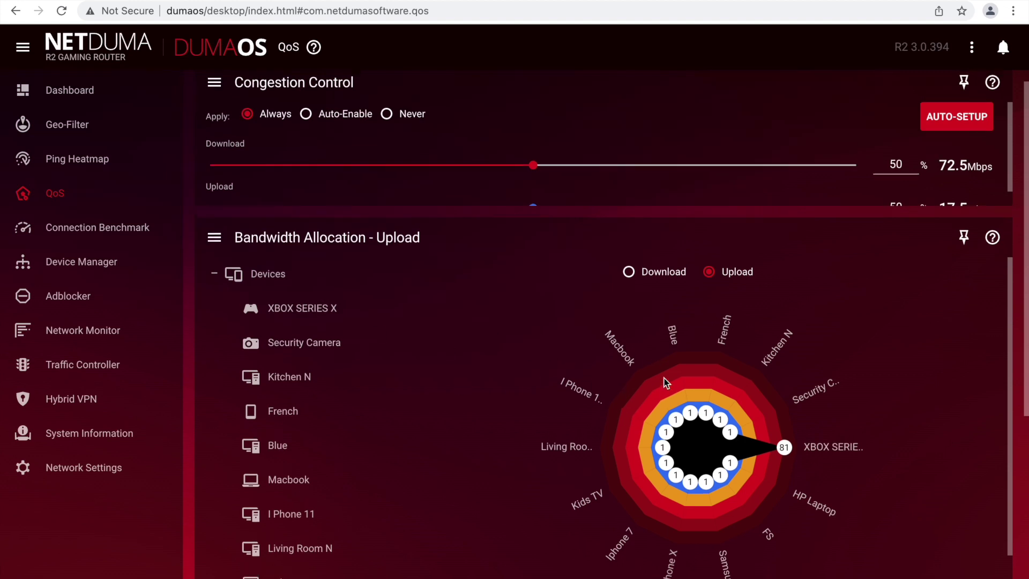
scroll(669, 378, "down", 1)
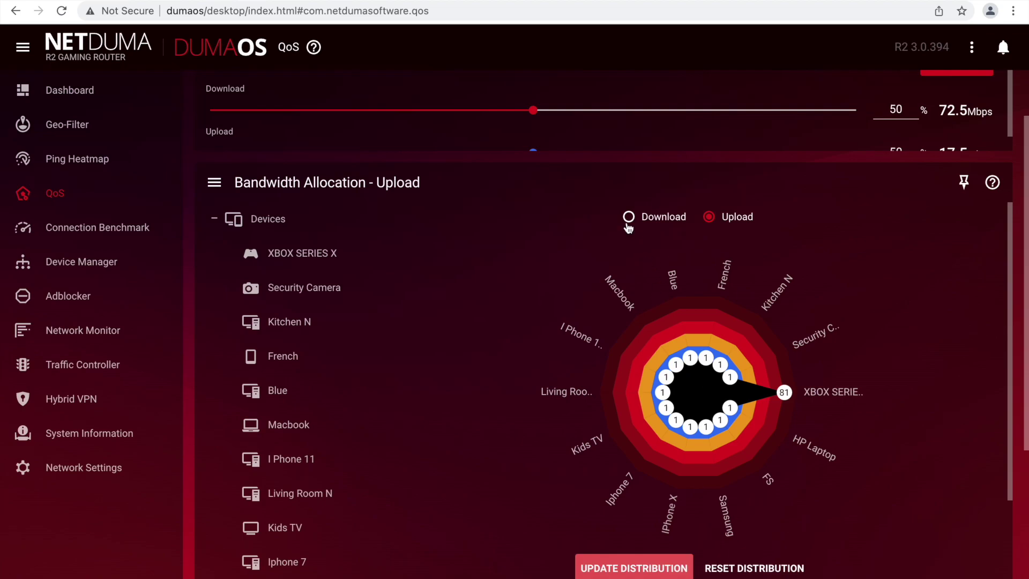